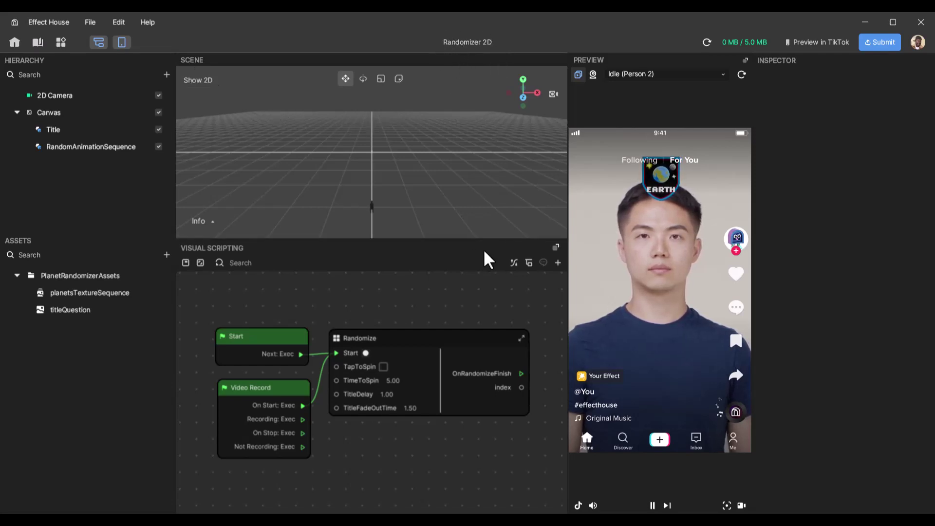
# Add an If node driven by the Randomize node's OnRandomizeFinish output and place it beside the Randomize node.
pyautogui.scroll(3, 508, 408)
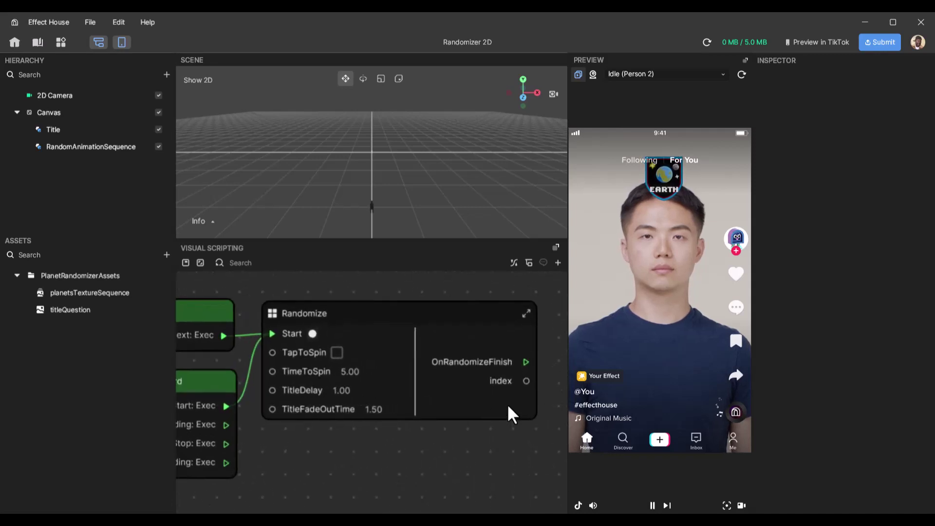
pyautogui.hscroll(3, 507, 403)
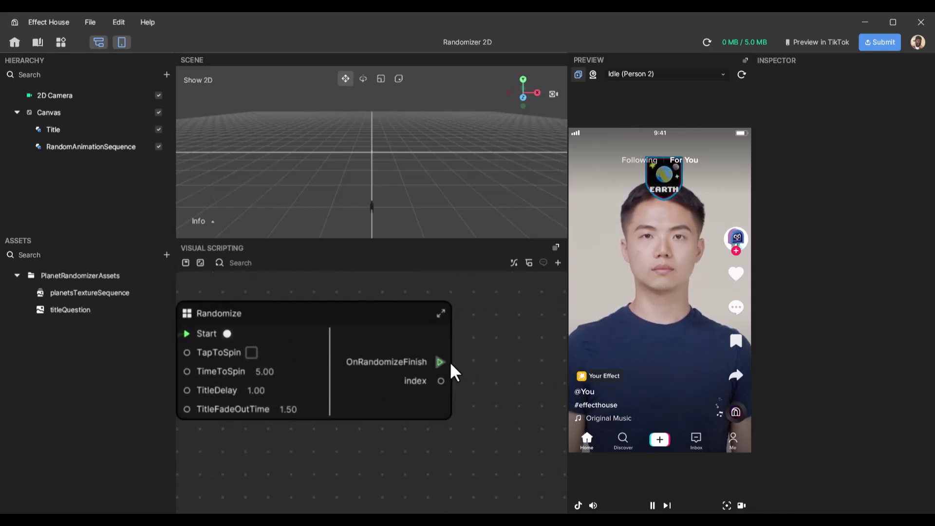
pyautogui.hscroll(1, 449, 361)
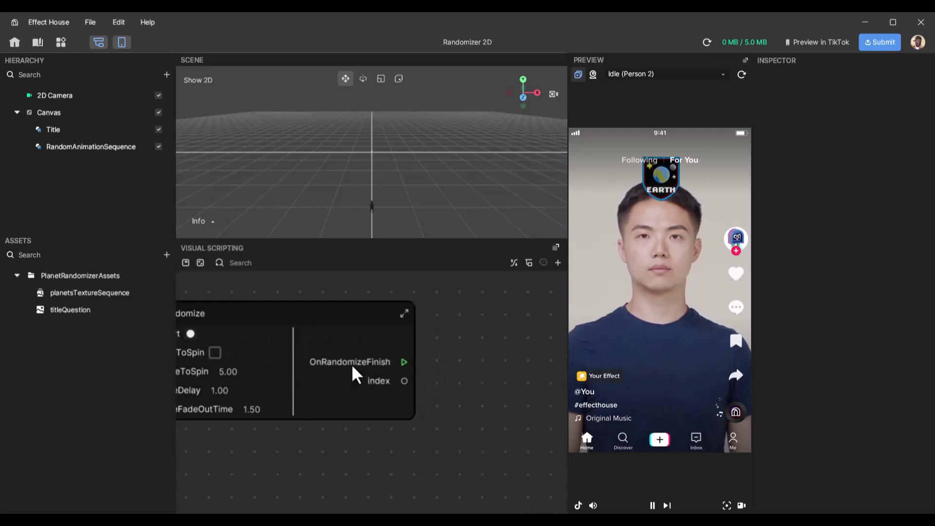
pyautogui.hscroll(2, 408, 365)
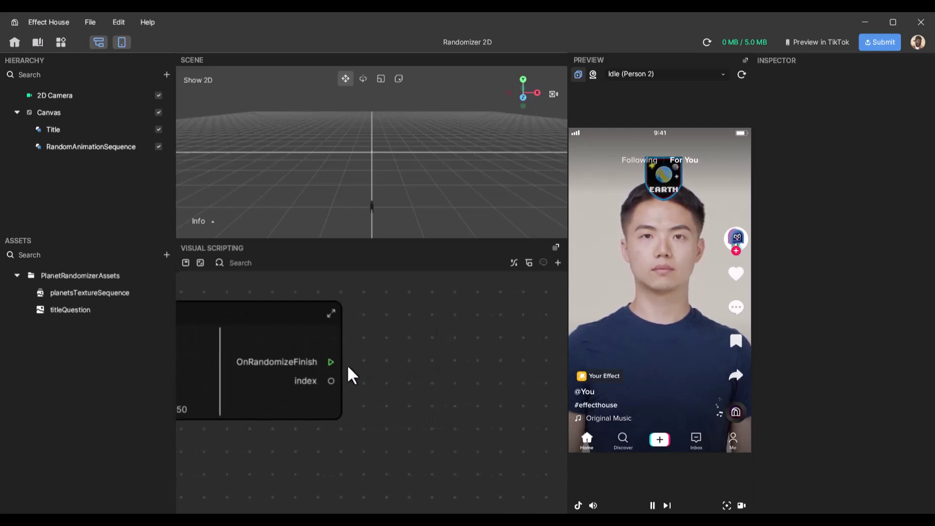
pyautogui.hscroll(-1, 326, 369)
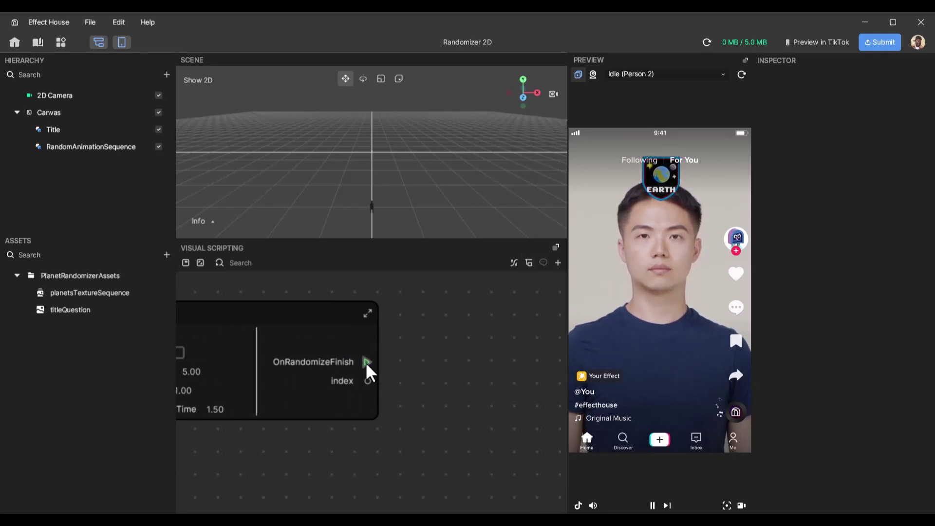
pyautogui.moveTo(367, 362); pyautogui.dragTo(432, 361)
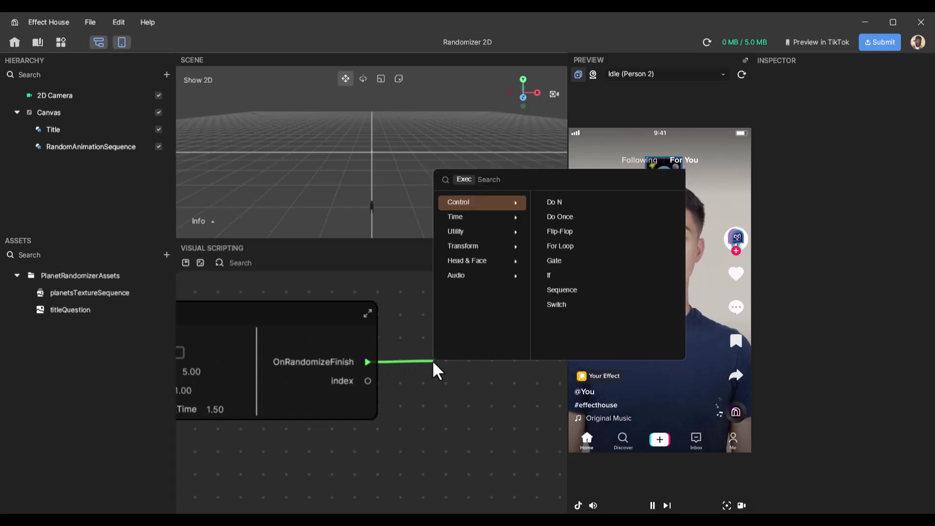
pyautogui.write('If')
pyautogui.press('Return')
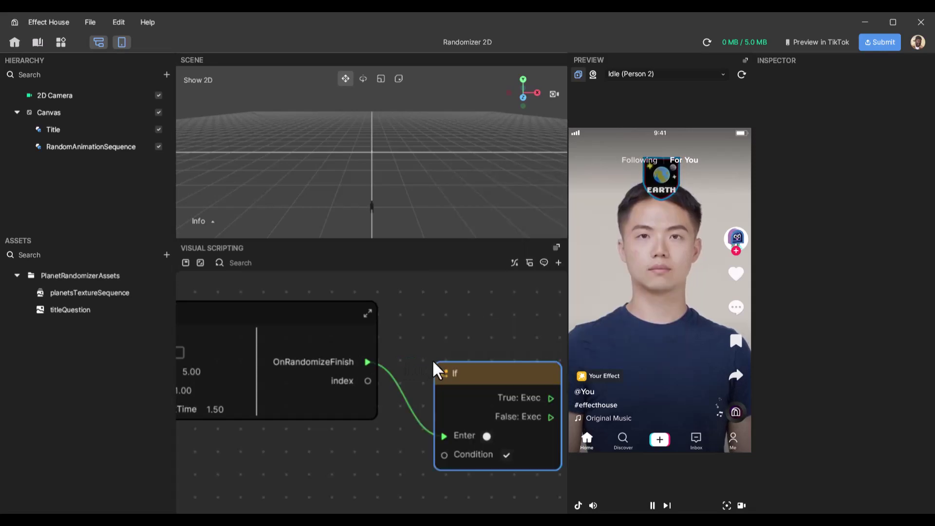
pyautogui.moveTo(510, 367); pyautogui.dragTo(475, 301)
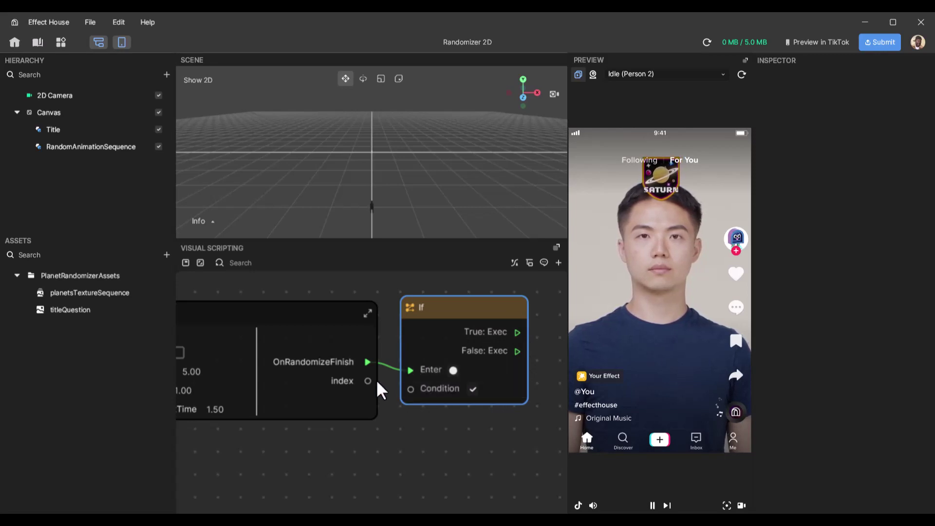
# Add a Peek node connected to the Randomize node's index output and place it below the If node.
pyautogui.moveTo(368, 381); pyautogui.dragTo(411, 445)
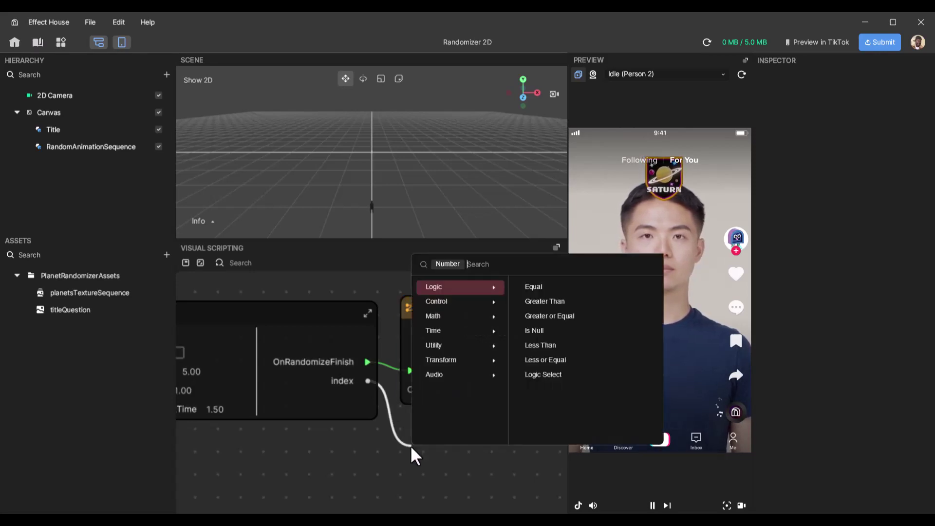
pyautogui.write('peek')
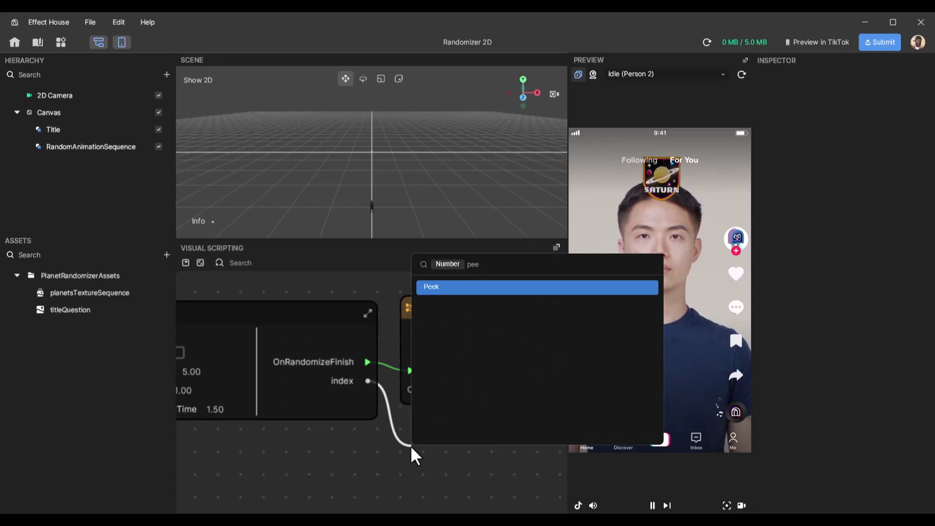
pyautogui.press('Return')
pyautogui.moveTo(510, 461); pyautogui.dragTo(498, 437)
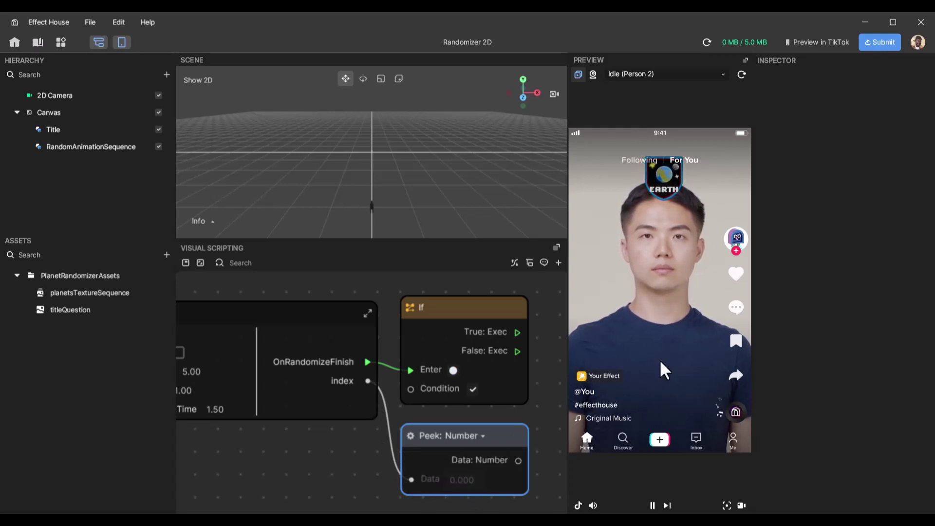
# Restart the effect preview and compare the peeked index value with the planet images in planetsTextureSequence.
pyautogui.click(743, 75)
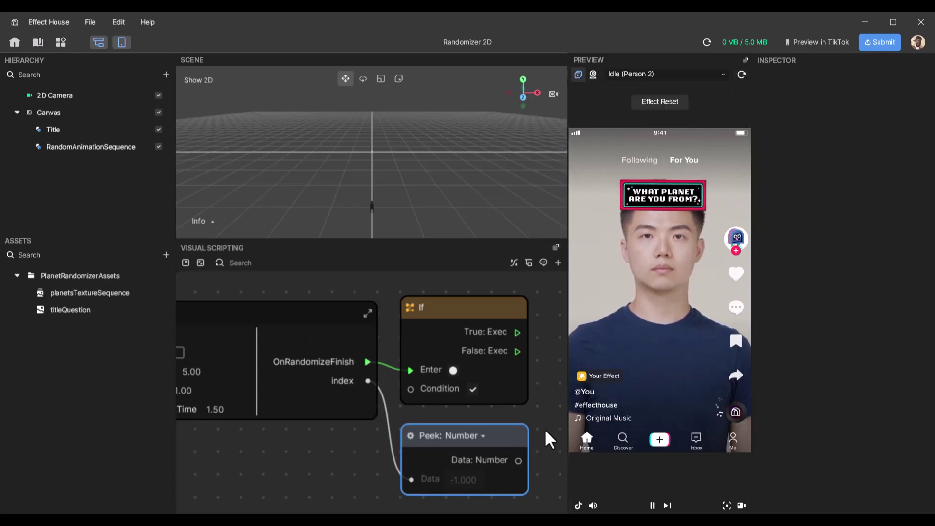
pyautogui.scroll(-3, 544, 429)
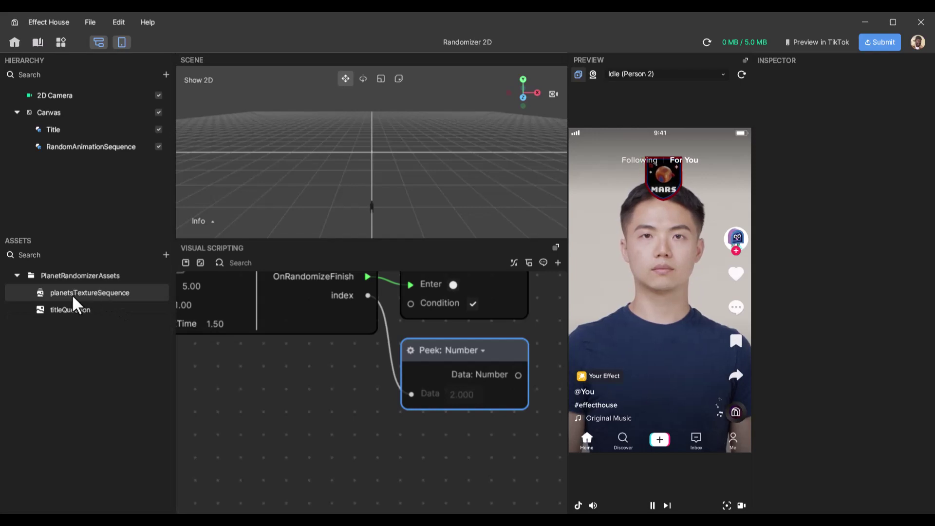
pyautogui.click(113, 291)
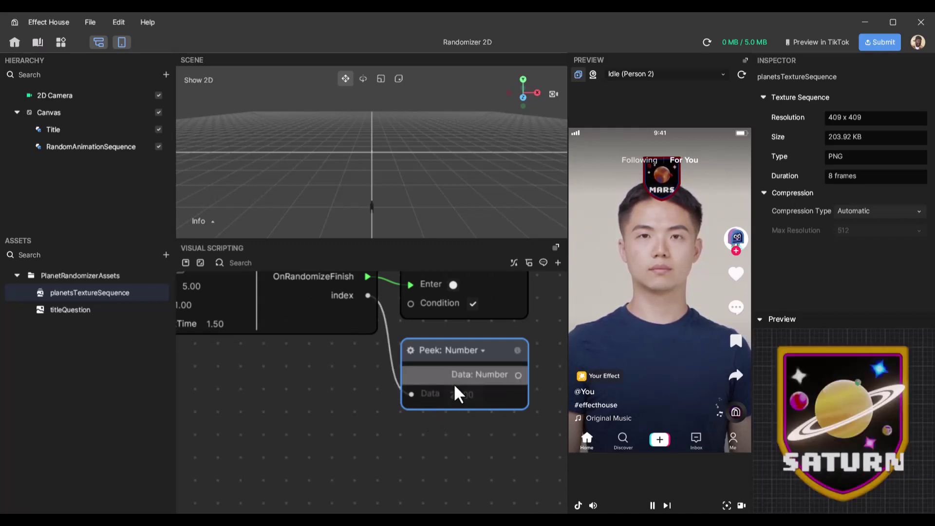
pyautogui.scroll(2, 393, 366)
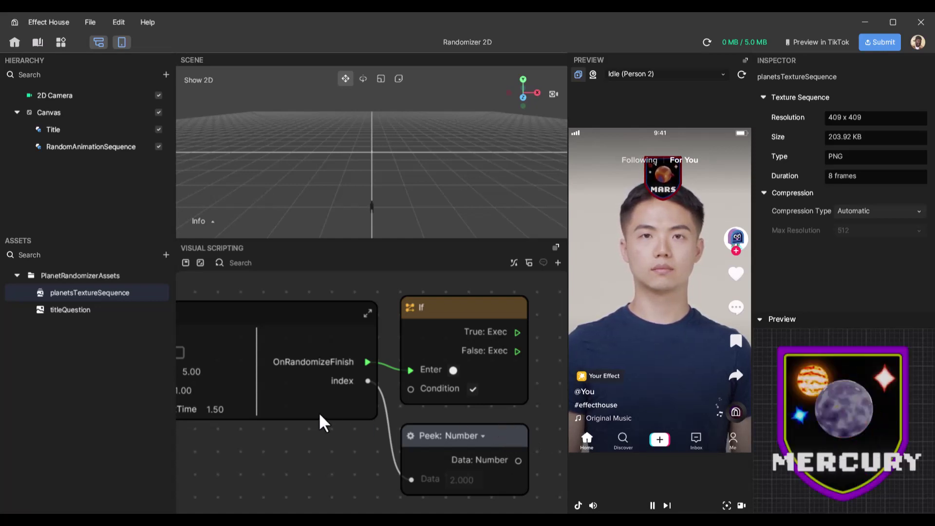
pyautogui.hscroll(-5, 319, 413)
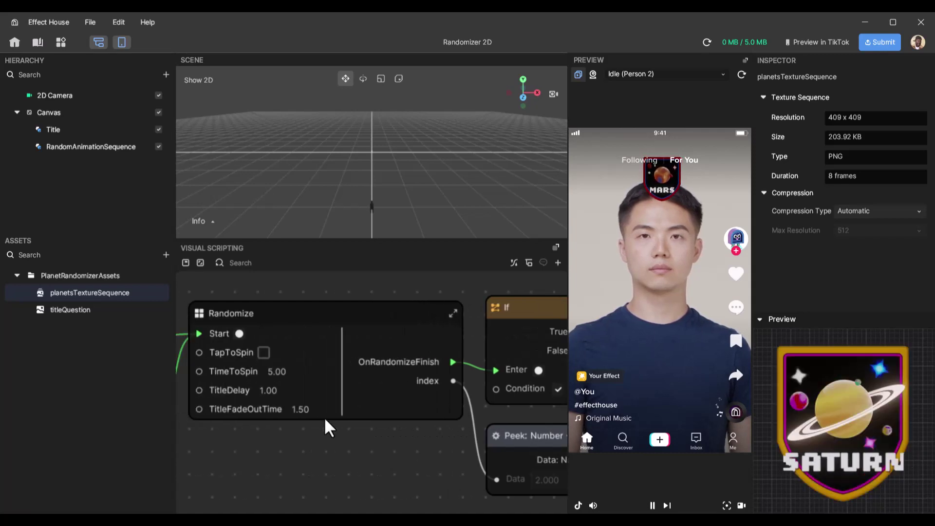
pyautogui.scroll(-2, 323, 417)
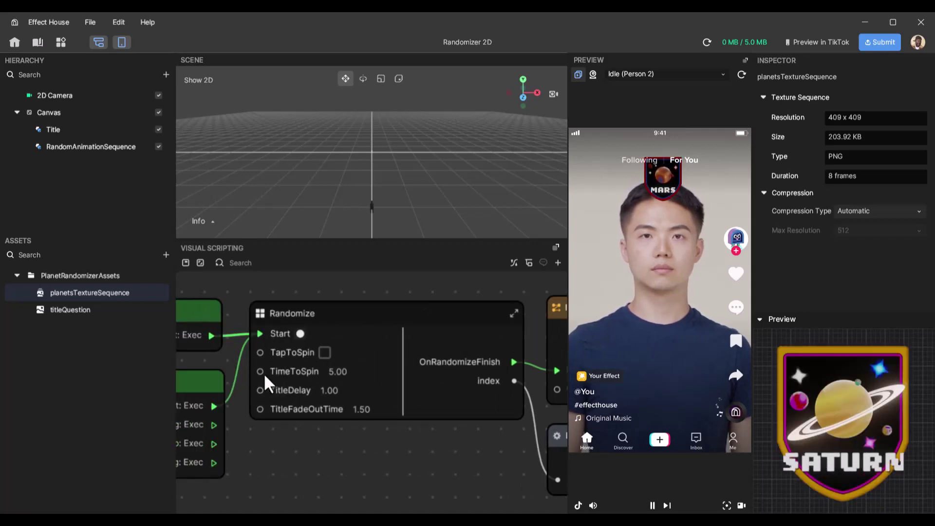
pyautogui.scroll(-2, 269, 378)
pyautogui.scroll(-2, 273, 383)
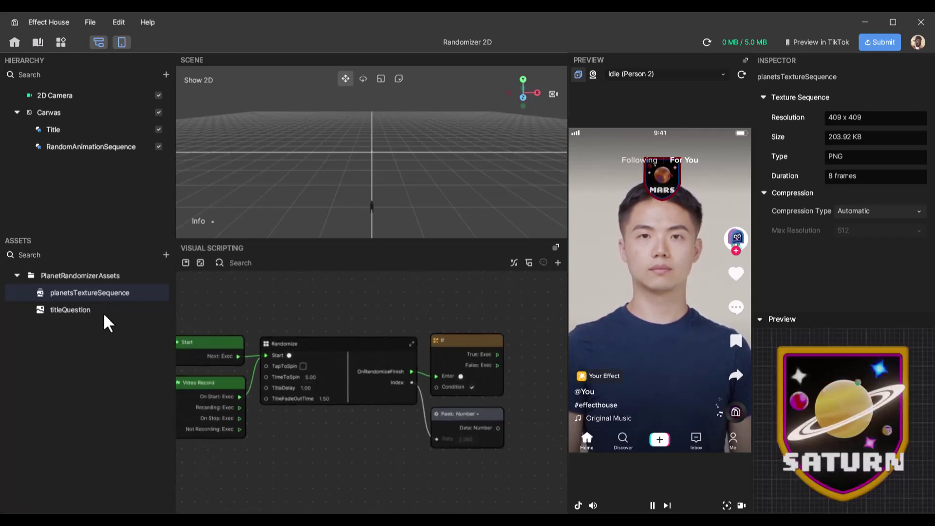
pyautogui.click(100, 347)
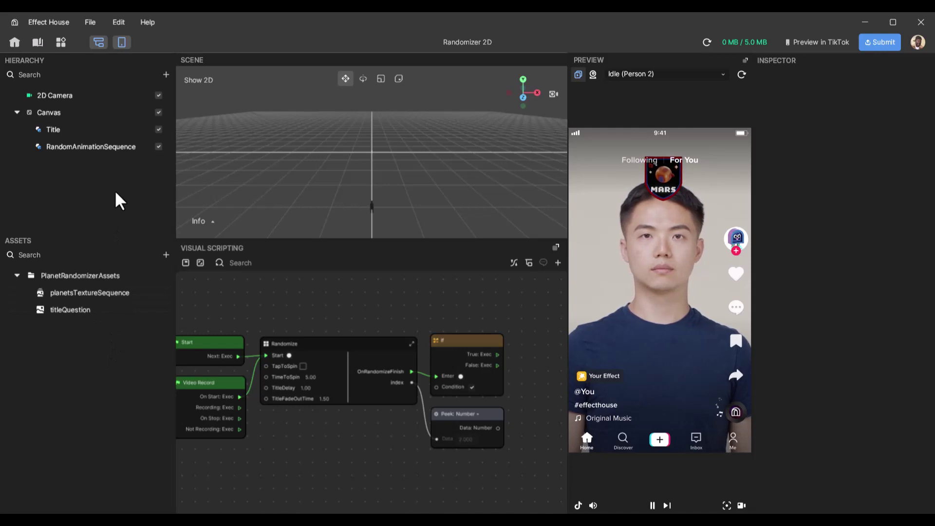
# Add a Camera object to the scene and set its Z position to 40.
pyautogui.click(166, 74)
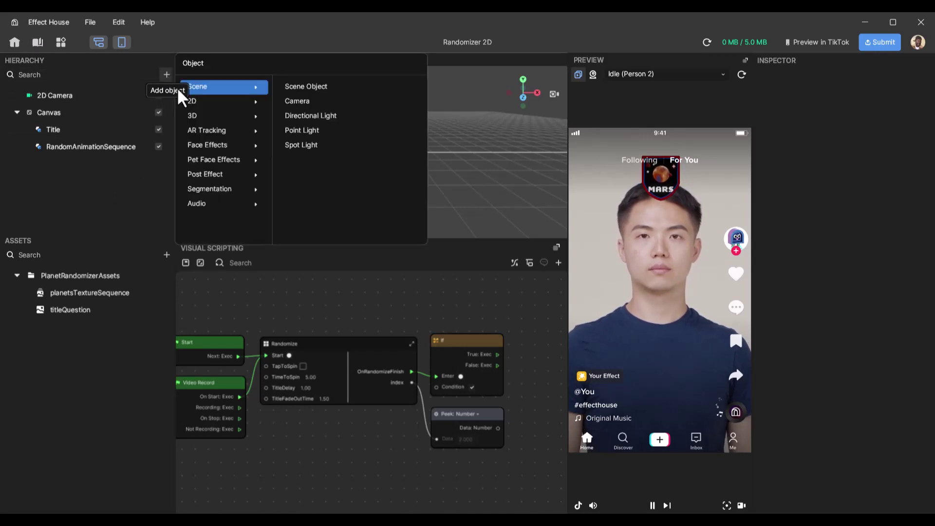
pyautogui.click(315, 100)
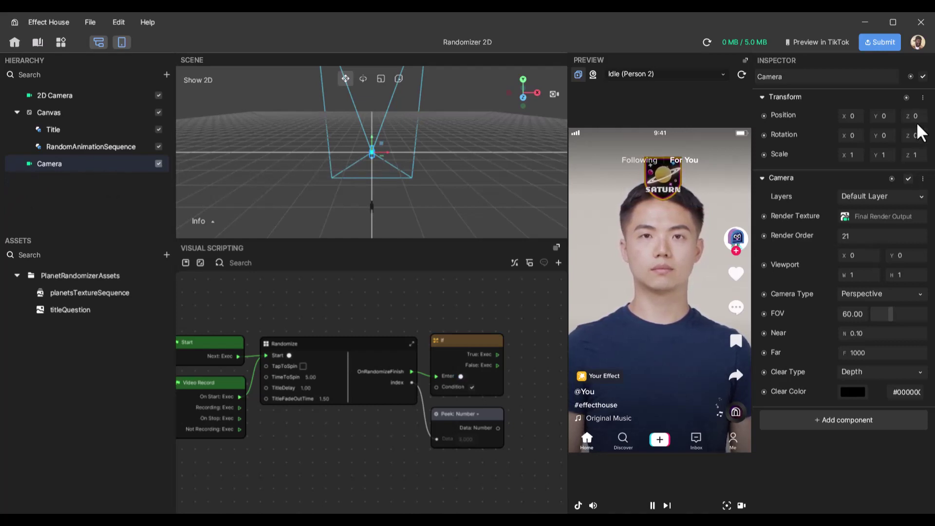
pyautogui.click(903, 117)
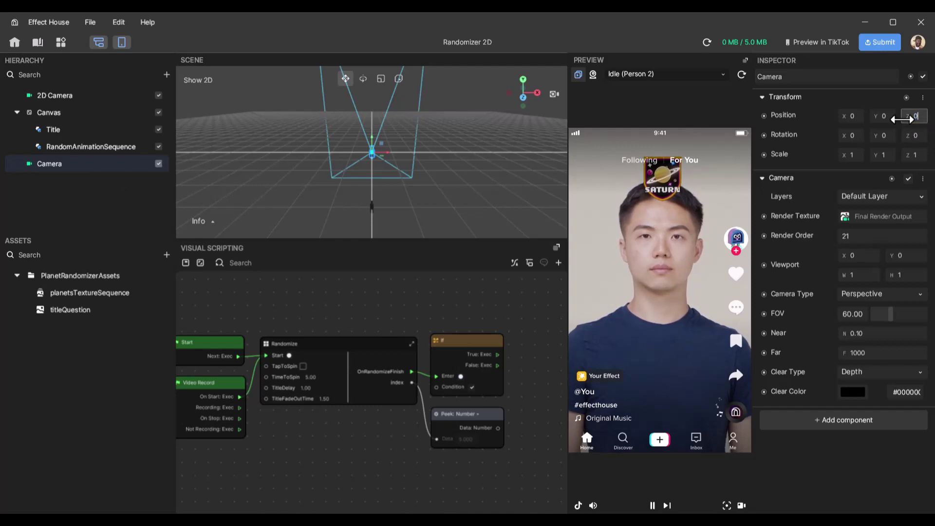
pyautogui.press('Return')
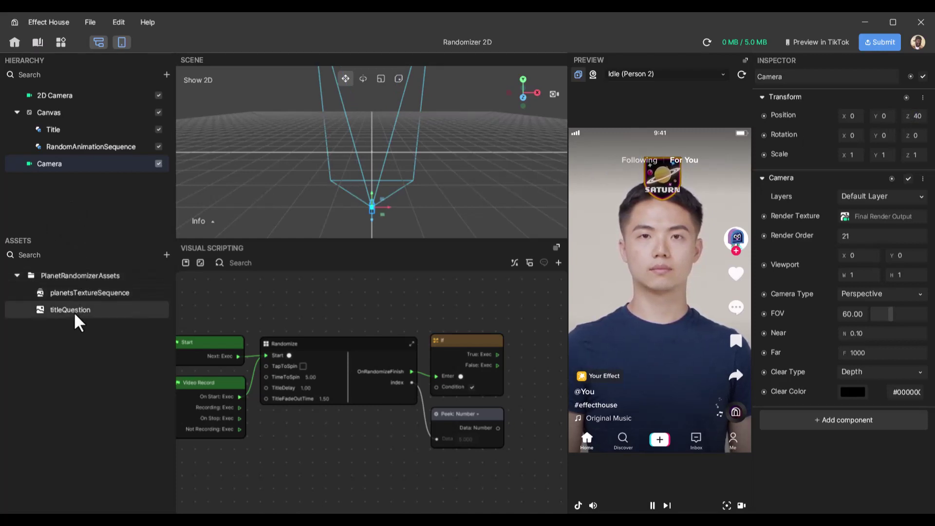
# Add a Head Tracker object to the scene hierarchy.
pyautogui.rightClick(111, 197)
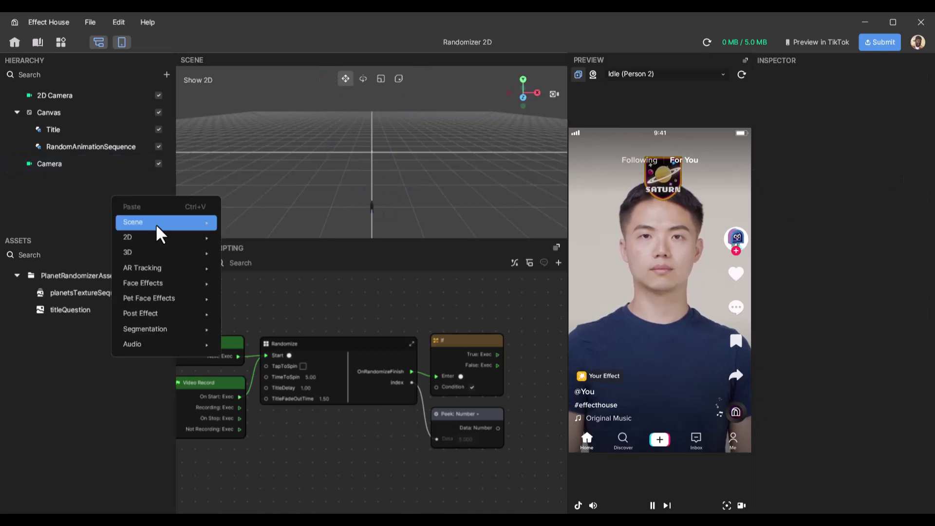
pyautogui.moveTo(160, 267)
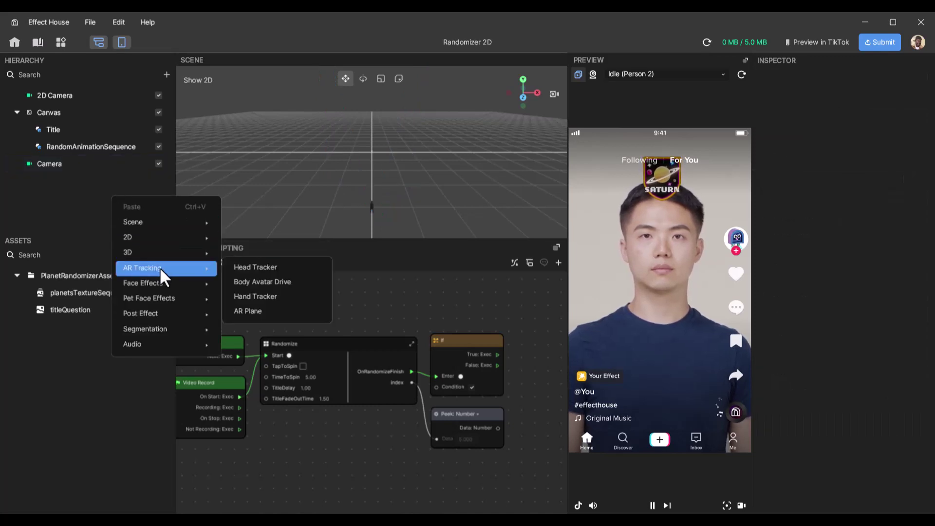
pyautogui.click(264, 266)
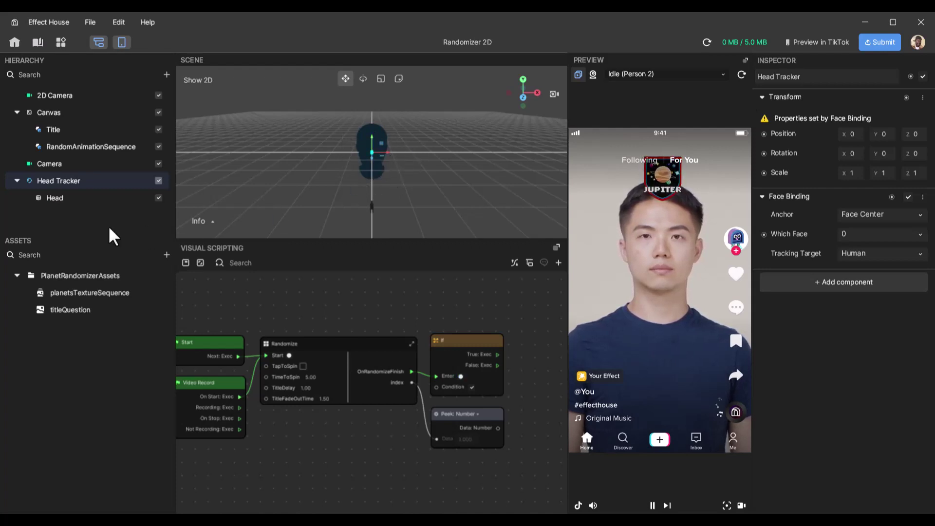
pyautogui.click(116, 343)
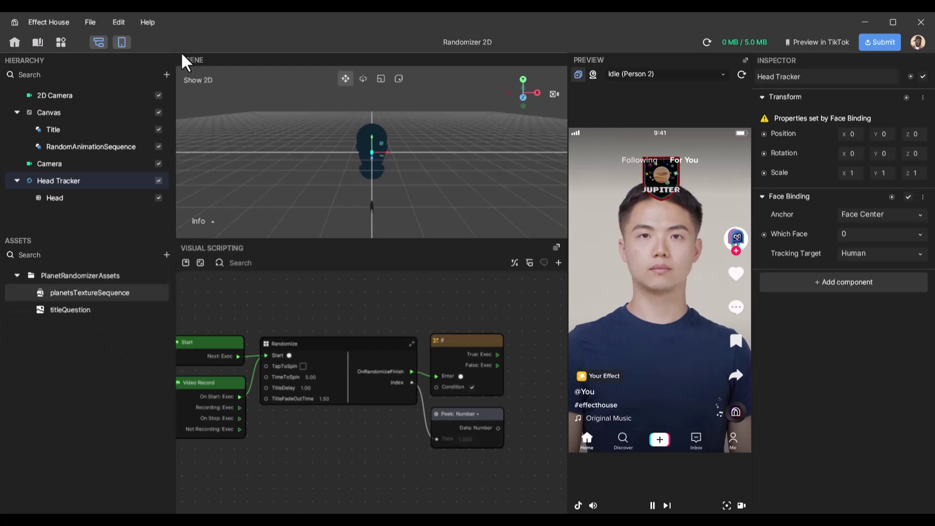
# Import the Shiba 3D model from the Asset Library and add it to the scene hierarchy.
pyautogui.click(62, 42)
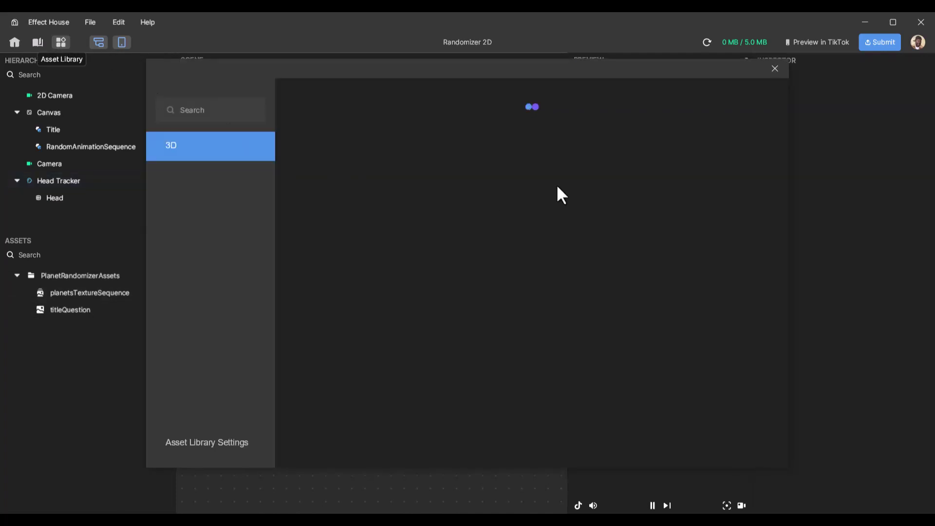
pyautogui.scroll(-9, 452, 316)
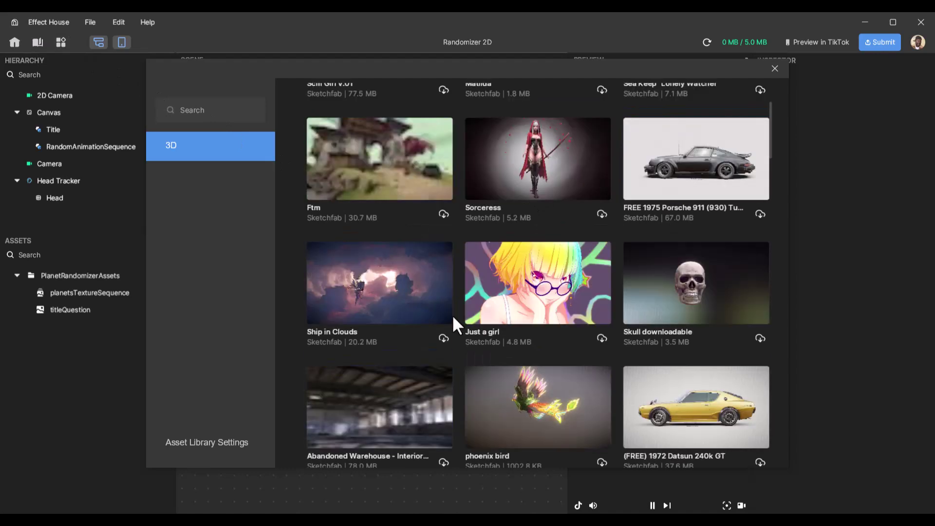
pyautogui.scroll(-3, 452, 316)
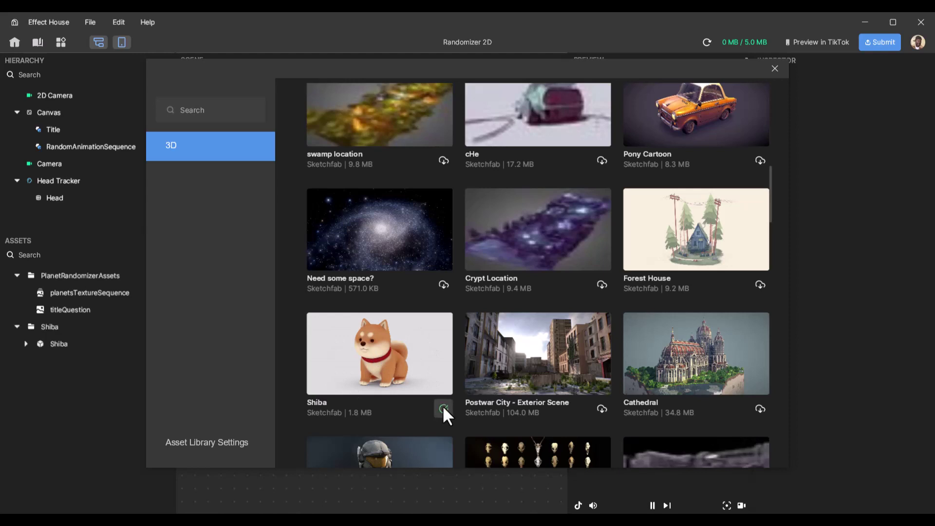
pyautogui.click(775, 67)
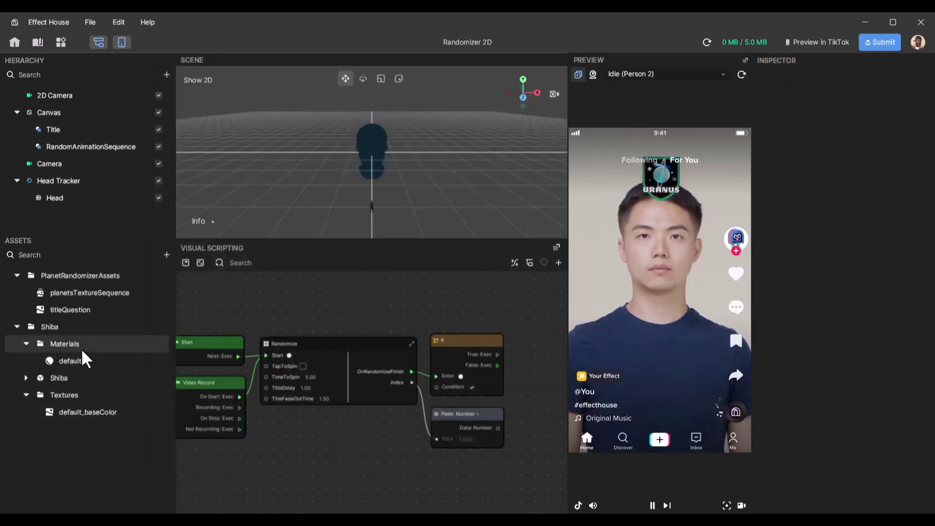
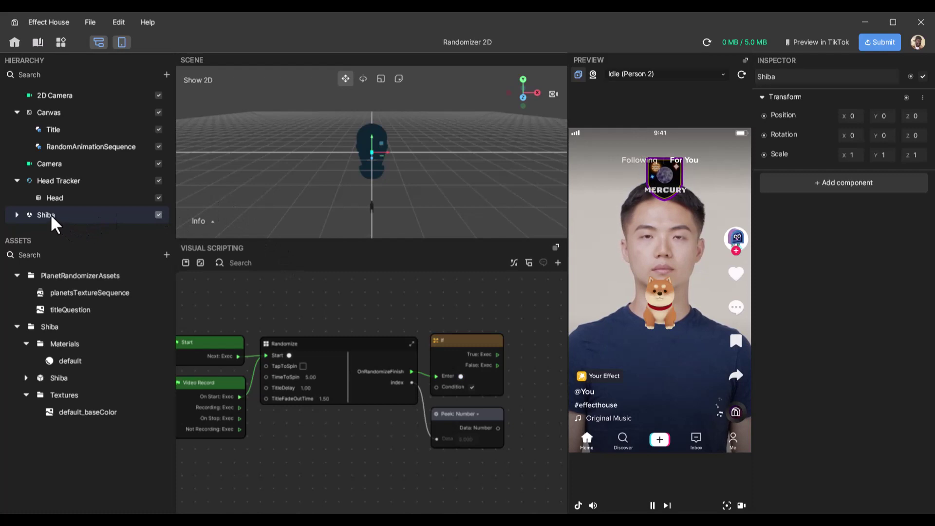
# Make the Shiba object a child of the Head Tracker.
pyautogui.moveTo(51, 214); pyautogui.dragTo(68, 180)
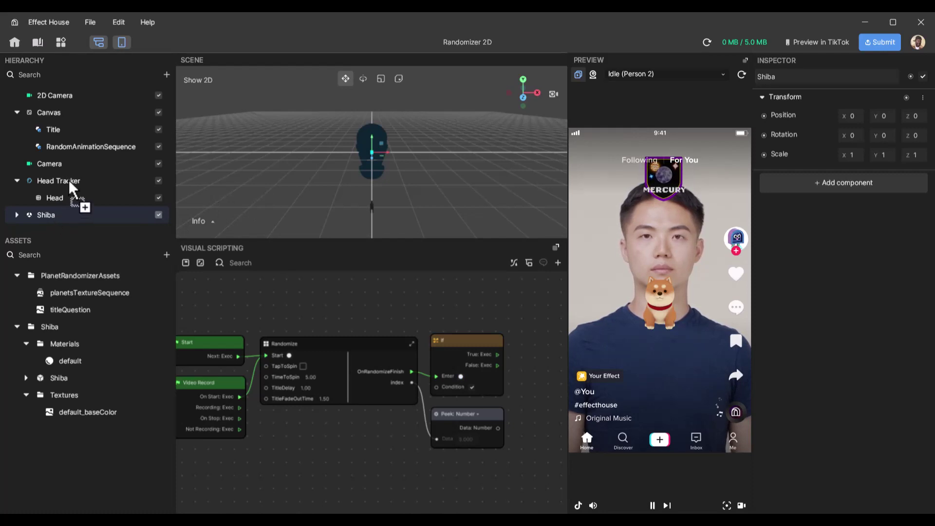
pyautogui.moveTo(68, 180); pyautogui.dragTo(69, 179)
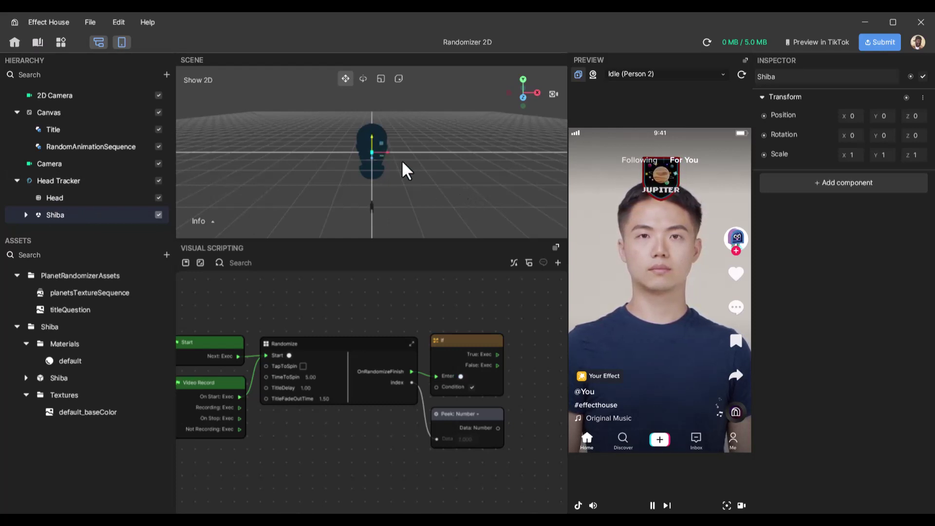
pyautogui.scroll(3, 401, 160)
pyautogui.moveTo(402, 159)
pyautogui.mouseDown()
pyautogui.moveTo(289, 153)
pyautogui.moveTo(387, 159)
pyautogui.mouseUp()
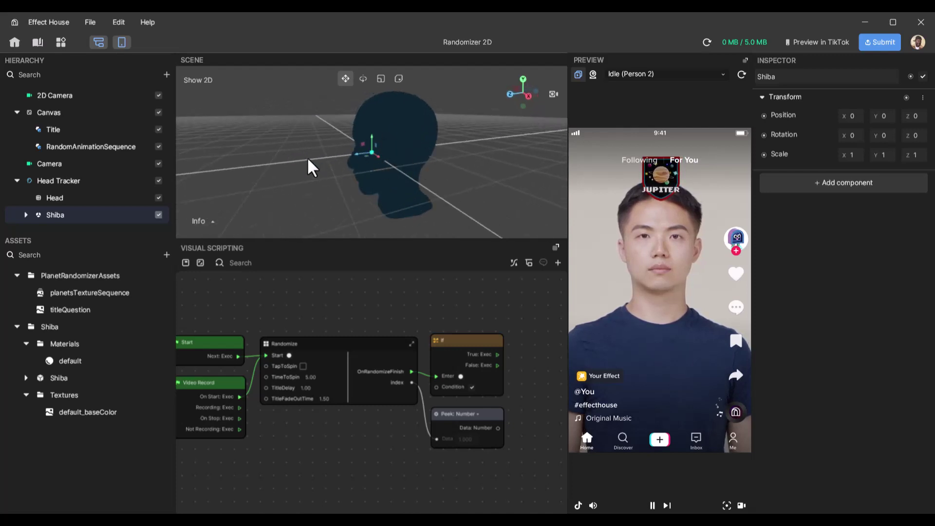
# Raise the Shiba model along the Y axis to about 18.1 so it sits on top of the tracked head.
pyautogui.moveTo(308, 159); pyautogui.dragTo(424, 161)
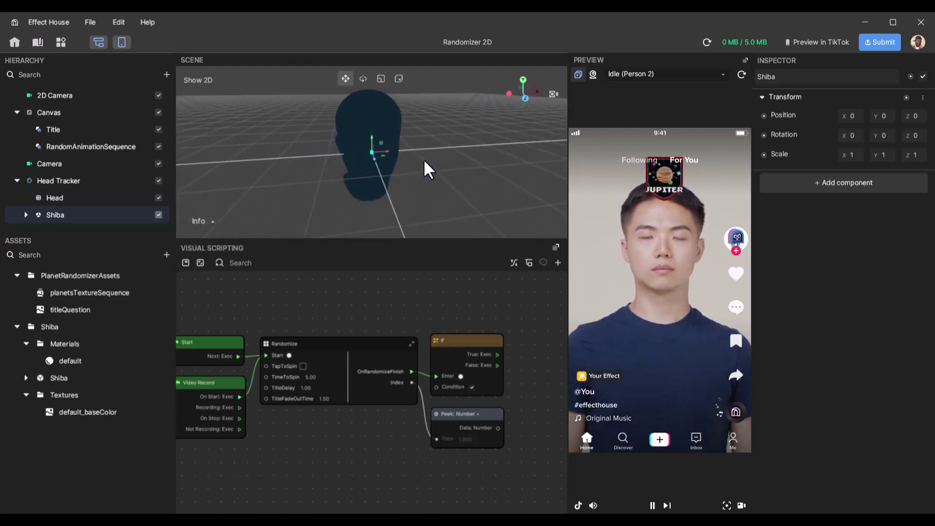
pyautogui.doubleClick(107, 214)
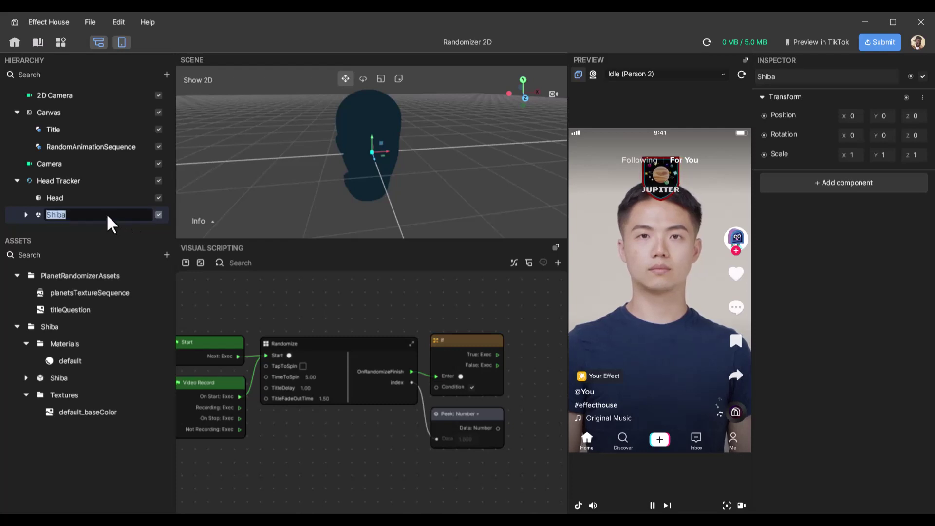
pyautogui.click(42, 209)
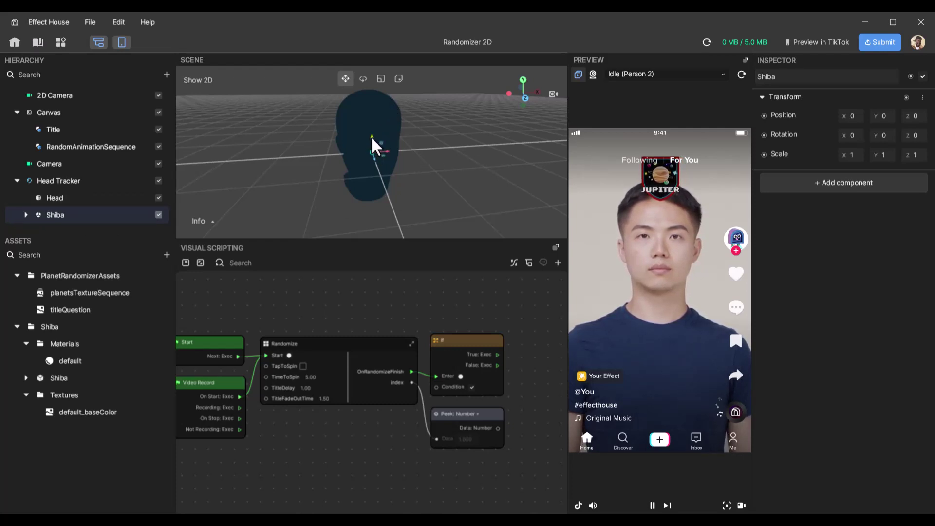
pyautogui.click(552, 93)
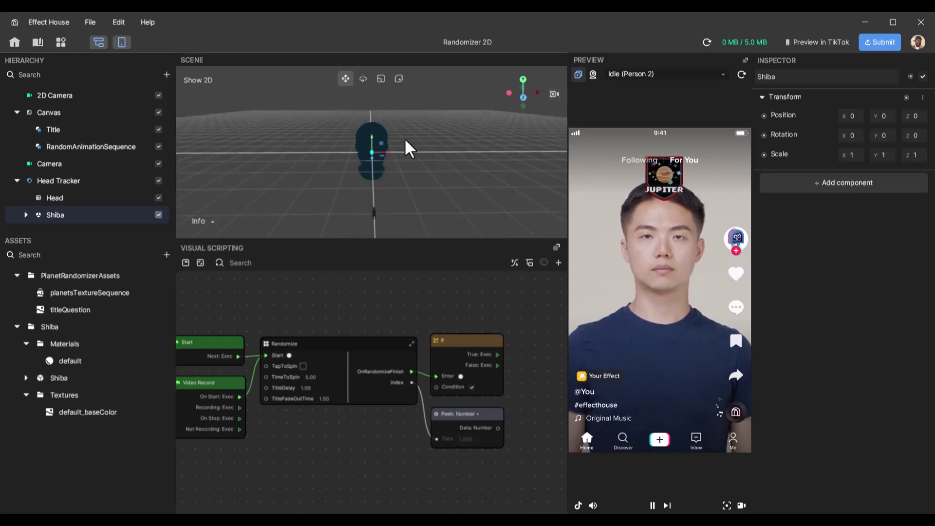
pyautogui.scroll(2, 375, 154)
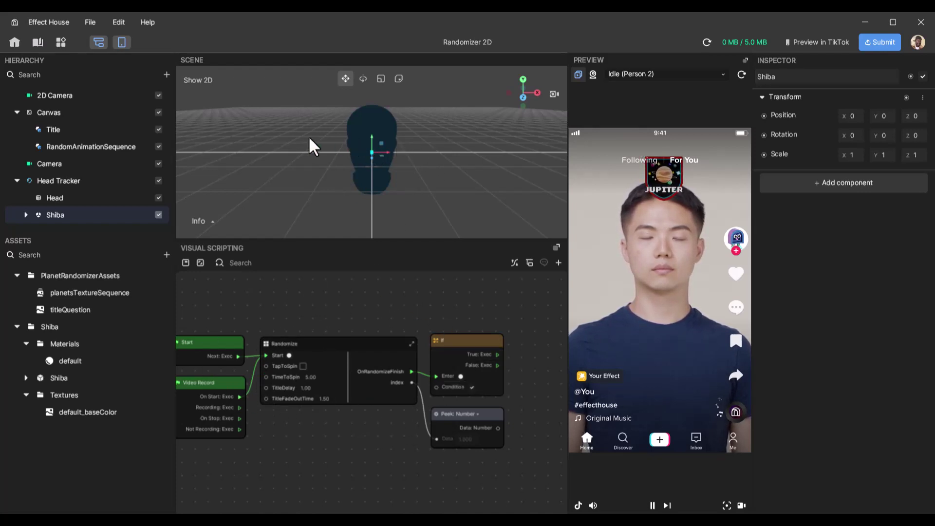
pyautogui.click(98, 42)
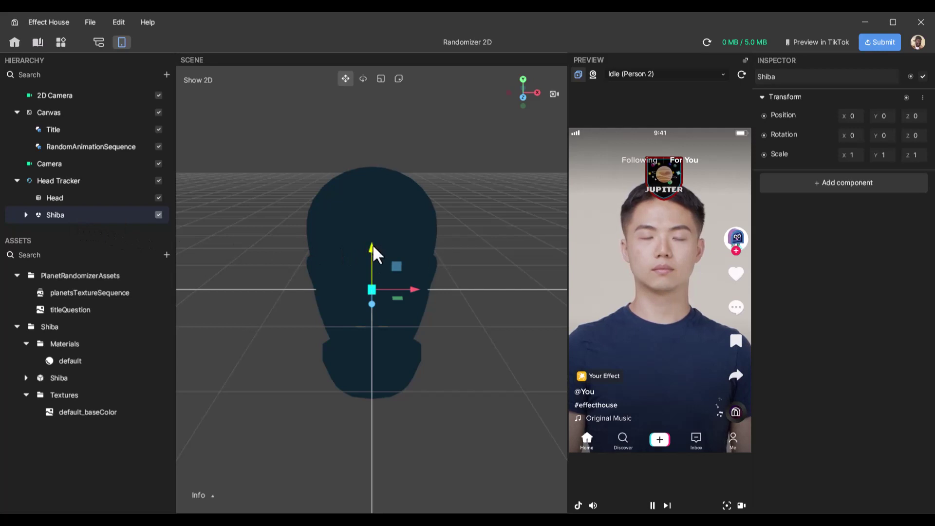
pyautogui.click(329, 85)
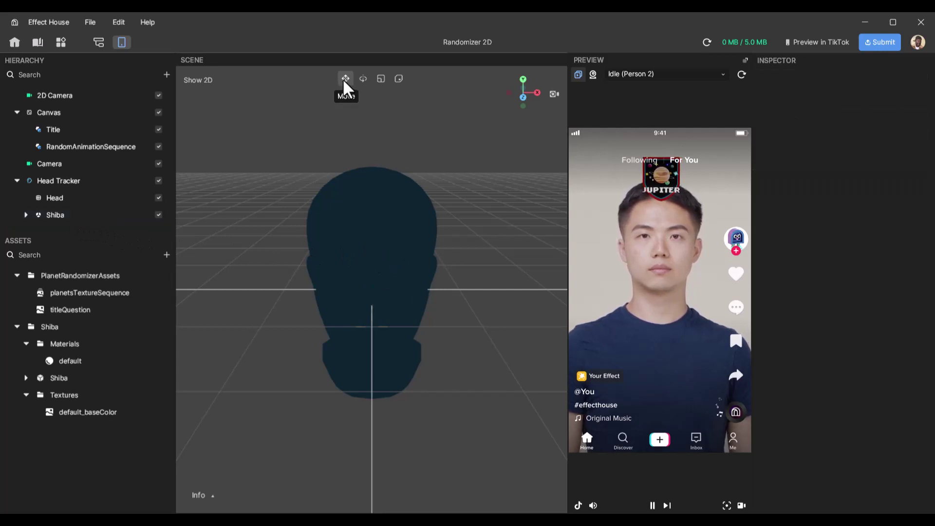
pyautogui.click(68, 214)
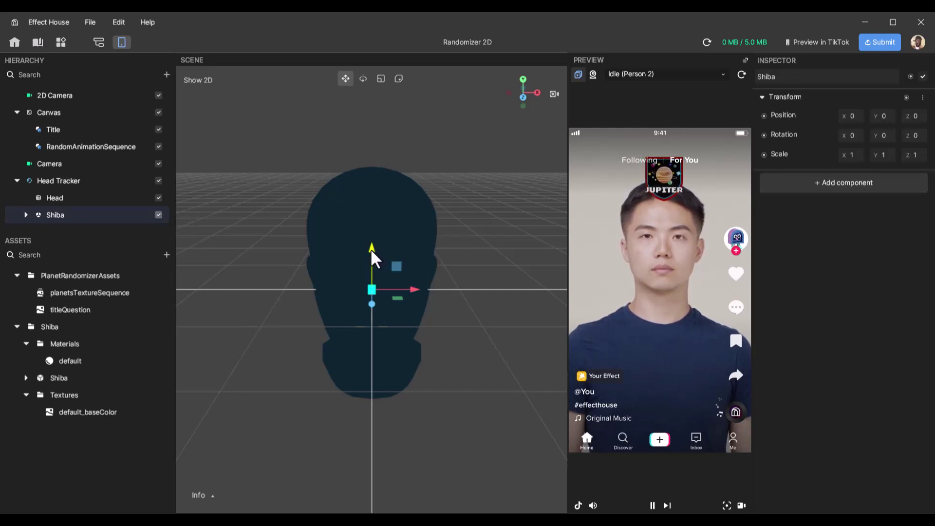
pyautogui.moveTo(371, 248); pyautogui.dragTo(358, 121)
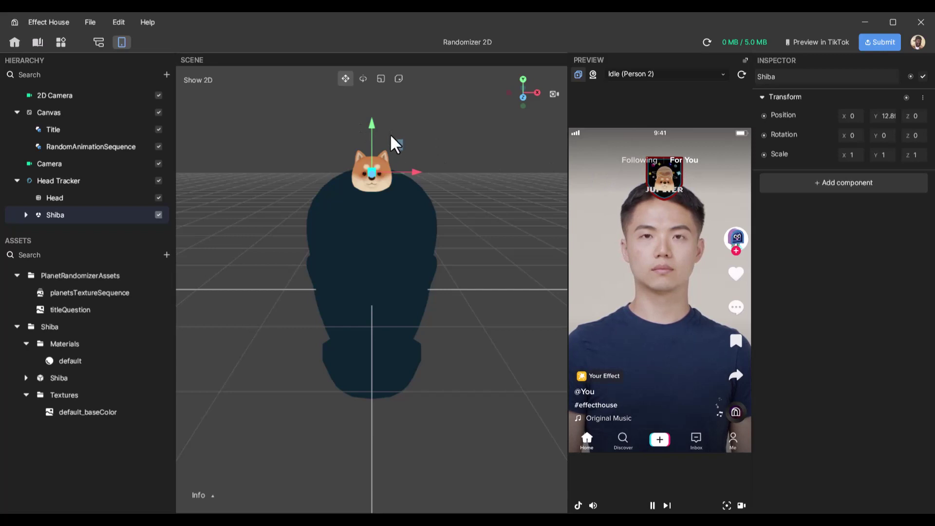
pyautogui.moveTo(372, 125); pyautogui.dragTo(368, 66)
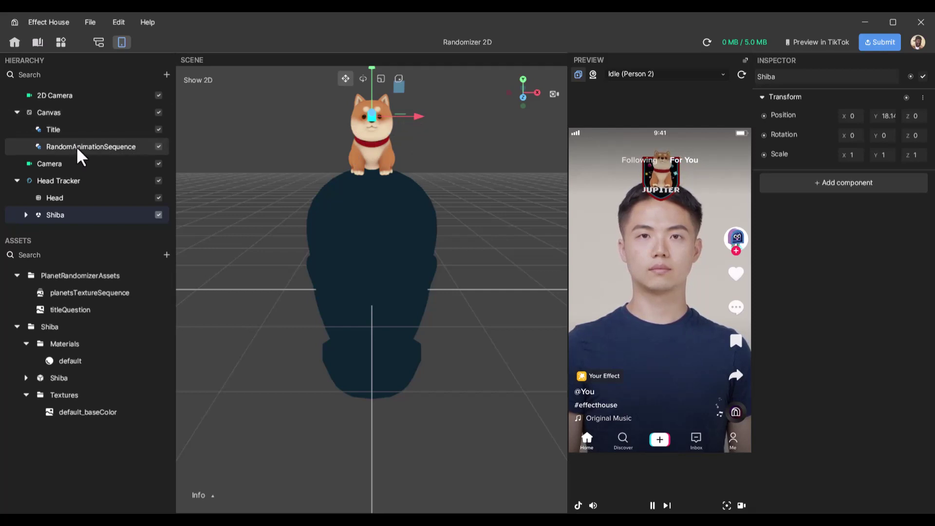
# Move the Title image down over the forehead to a Y position of about 212.
pyautogui.click(46, 113)
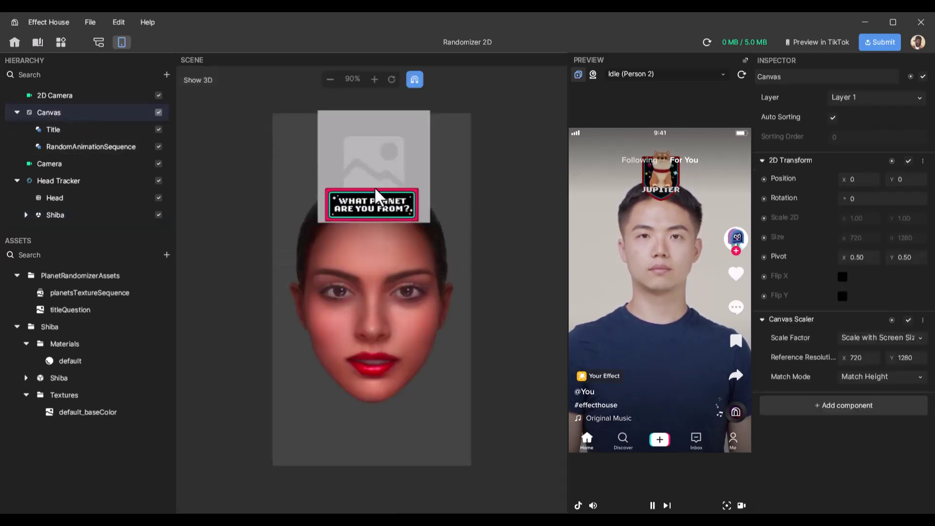
pyautogui.click(64, 131)
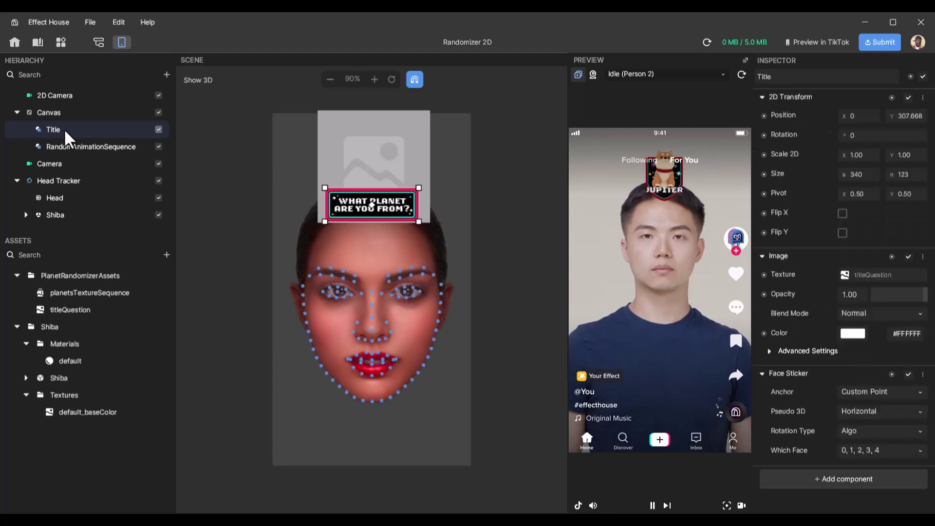
pyautogui.click(64, 145)
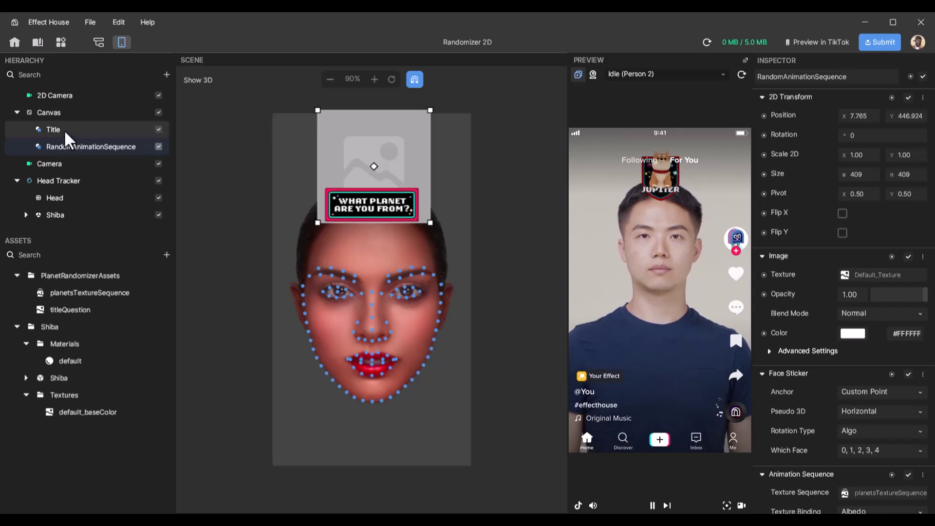
pyautogui.click(63, 129)
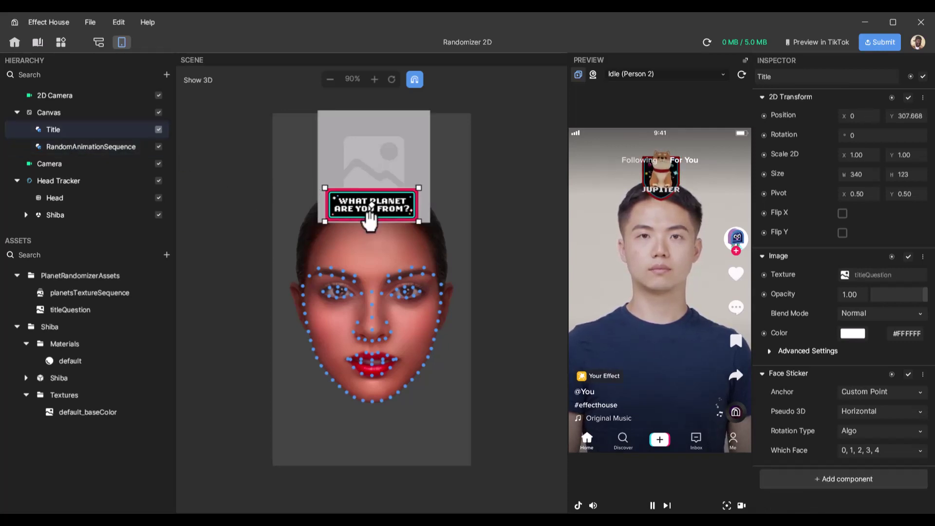
pyautogui.moveTo(395, 210); pyautogui.dragTo(396, 239)
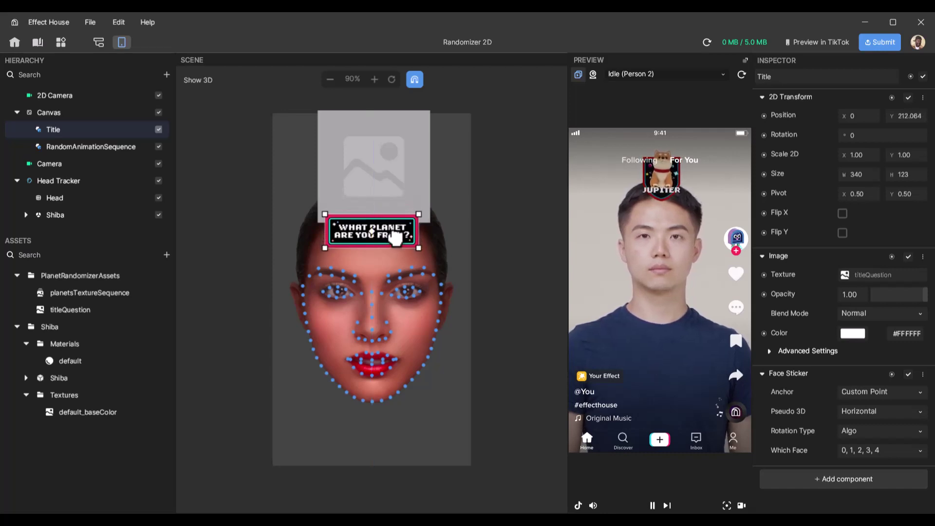
# Lower the RandomAnimationSequence image onto the forehead, centred at X 0 and Y about 289.
pyautogui.click(92, 149)
pyautogui.doubleClick(93, 150)
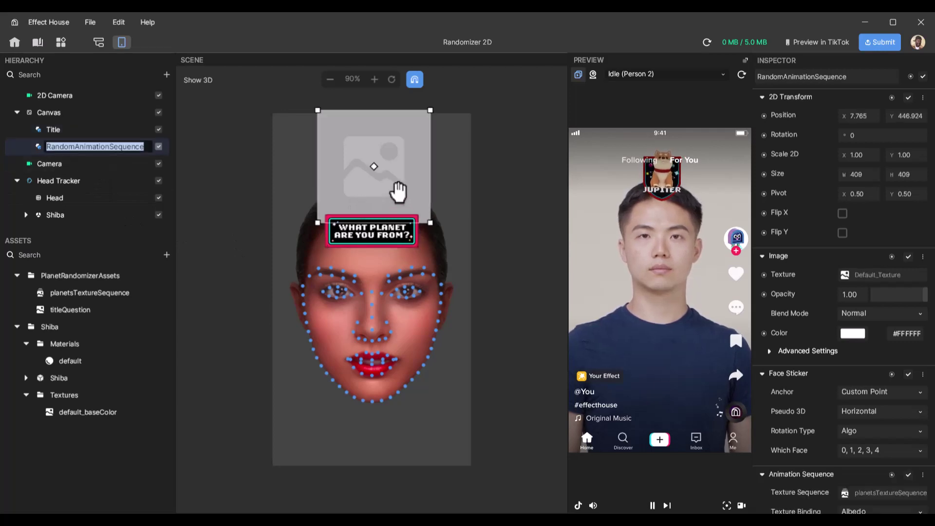
pyautogui.moveTo(390, 189); pyautogui.dragTo(391, 234)
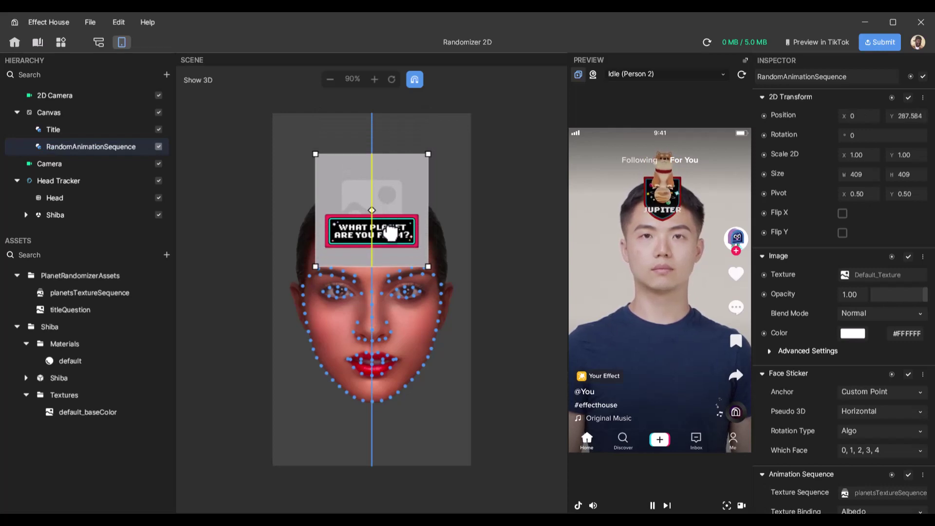
pyautogui.moveTo(390, 234); pyautogui.dragTo(390, 234)
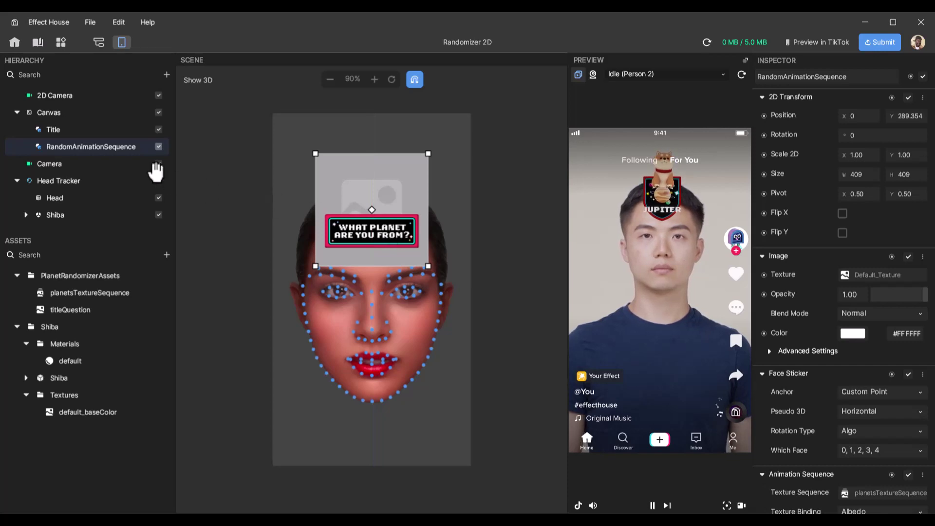
# Raise the Shiba model slightly higher above the head, to a Y position of about 19.6.
pyautogui.click(104, 215)
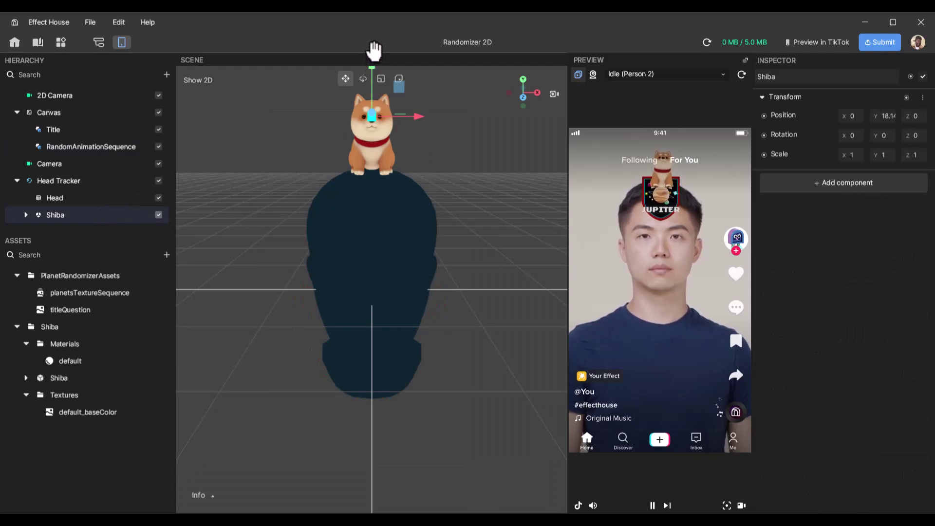
pyautogui.moveTo(371, 68); pyautogui.dragTo(376, 49)
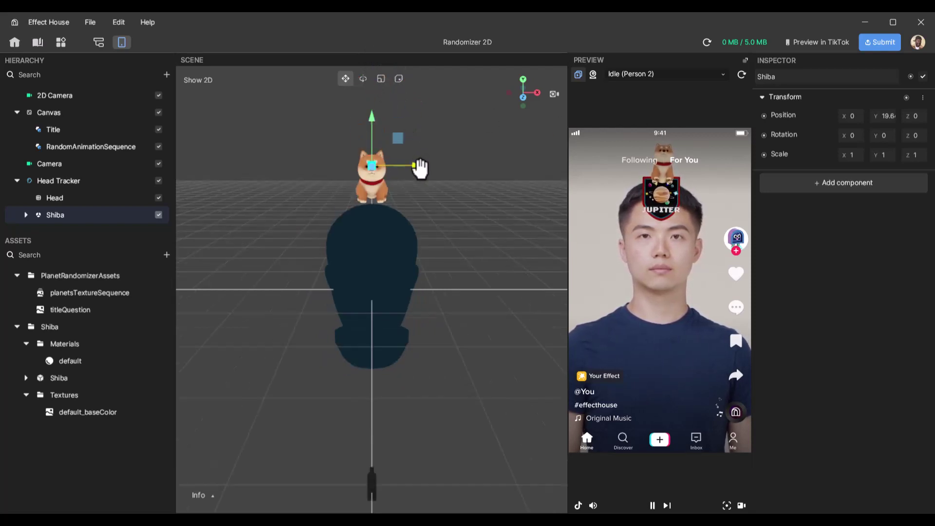
pyautogui.scroll(-2, 419, 166)
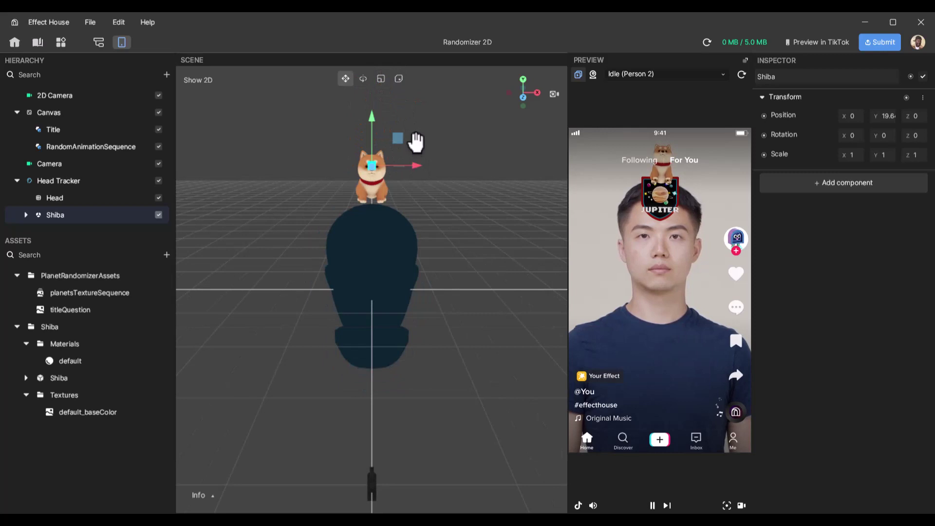
# Scale the Shiba model uniformly to about 1.28 and disable the object in the scene hierarchy.
pyautogui.click(384, 78)
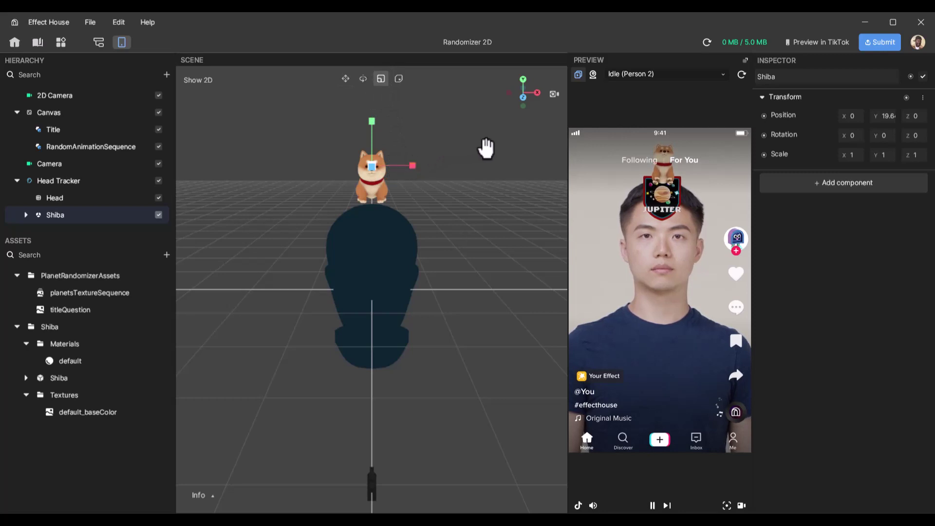
pyautogui.moveTo(484, 146); pyautogui.dragTo(378, 185, button='middle')
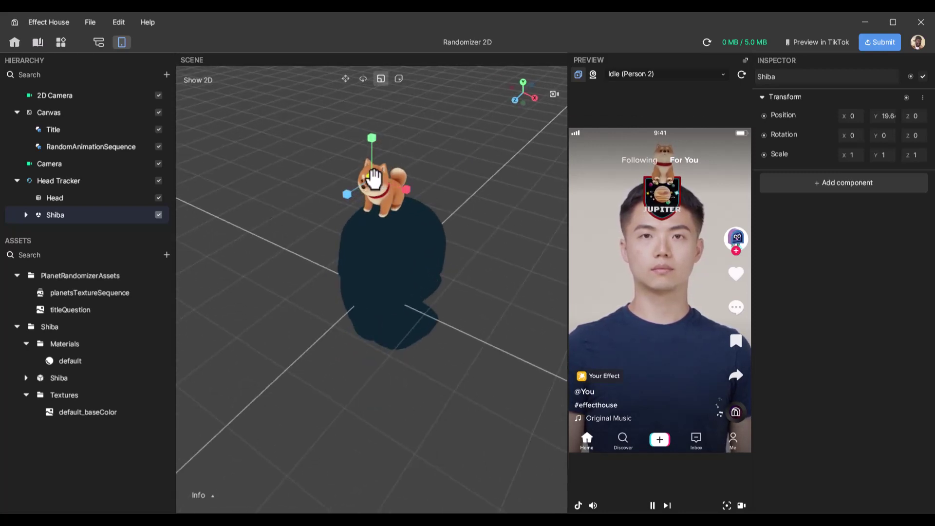
pyautogui.moveTo(374, 180)
pyautogui.mouseDown()
pyautogui.moveTo(393, 175)
pyautogui.moveTo(383, 176)
pyautogui.mouseUp()
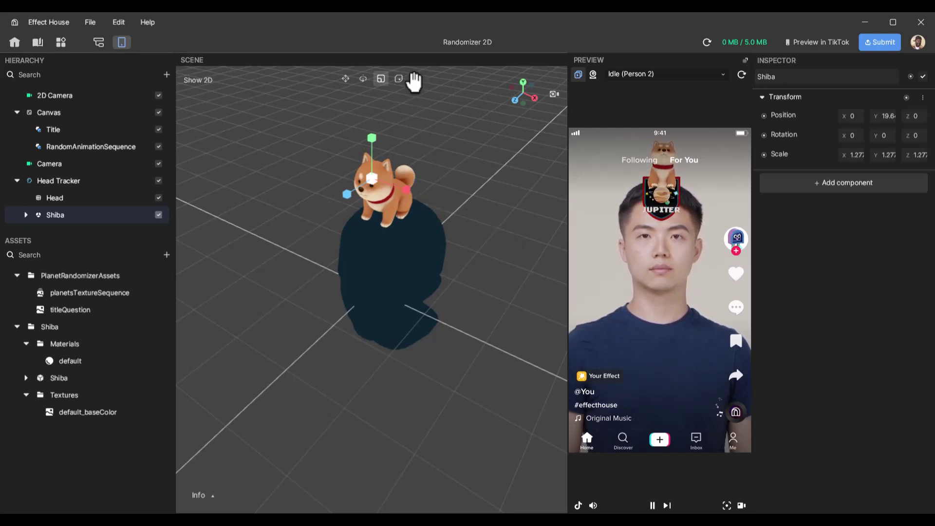
pyautogui.click(99, 43)
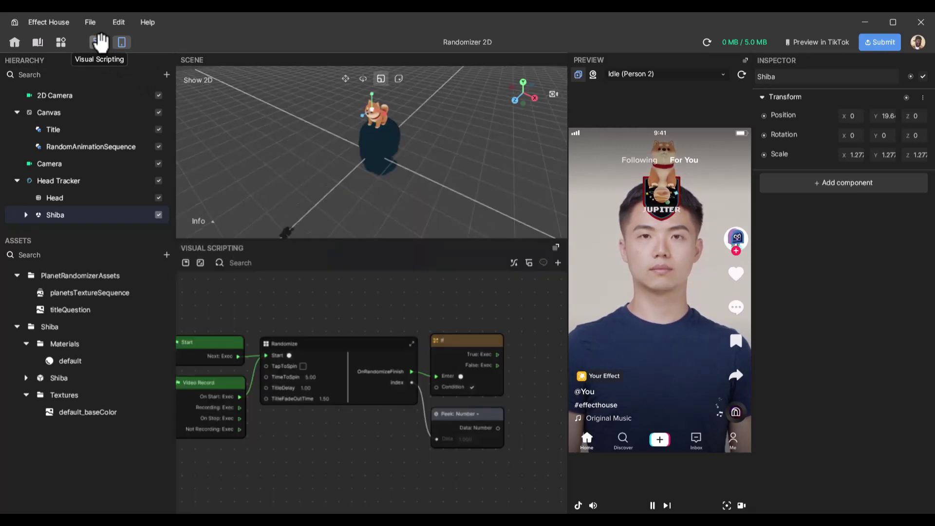
pyautogui.click(158, 215)
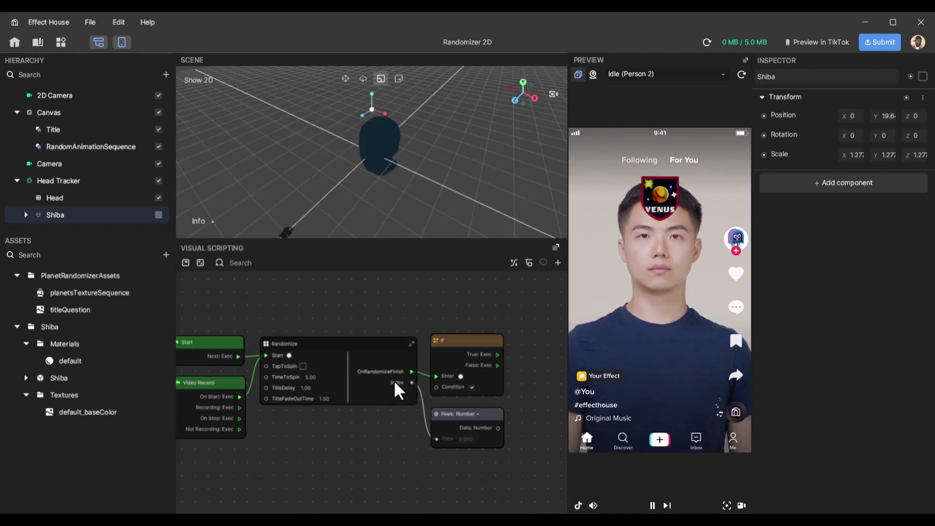
# Delete the If and Peek: Number nodes connected to the Randomize node's outputs.
pyautogui.scroll(3, 395, 382)
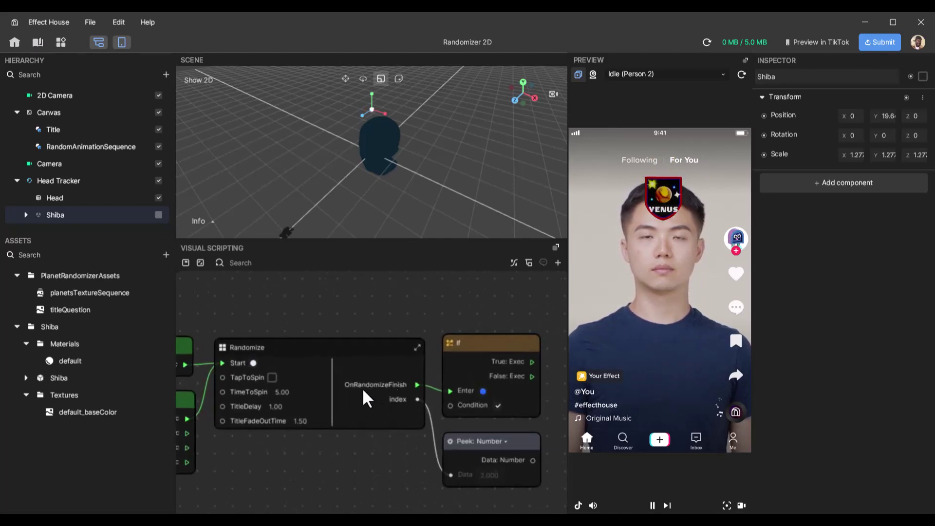
pyautogui.scroll(3, 413, 393)
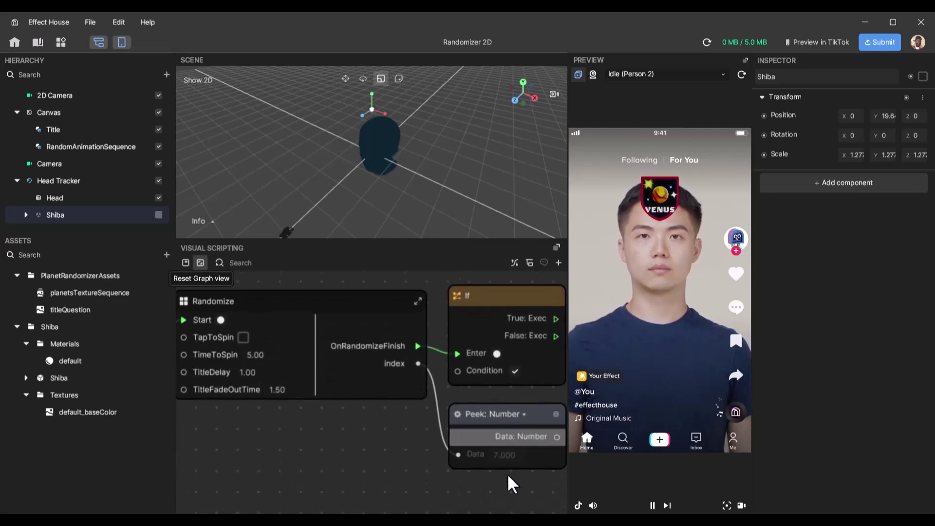
pyautogui.moveTo(507, 482); pyautogui.dragTo(479, 290)
pyautogui.press('Delete')
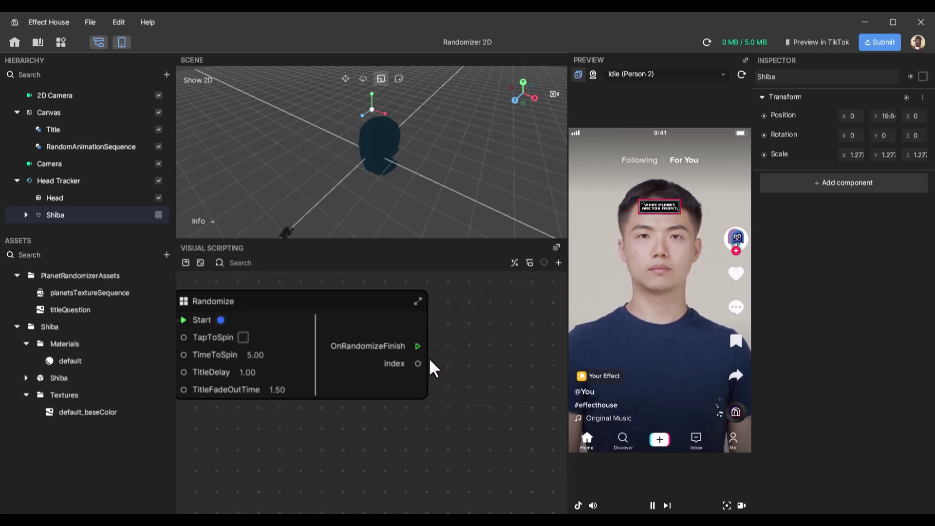
# Add a Set Visibility node triggered by the Randomize node's OnRandomizeFinish output and place it just below that output.
pyautogui.hscroll(2, 428, 358)
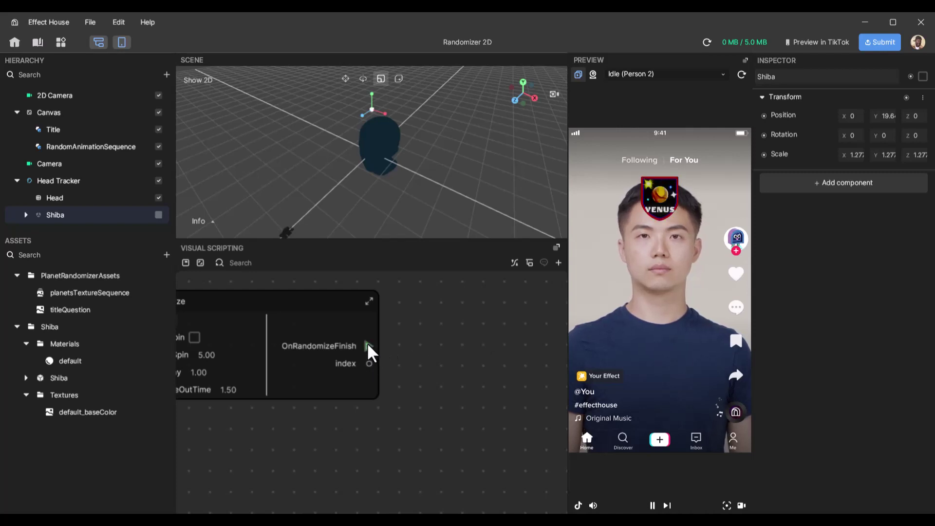
pyautogui.moveTo(368, 345); pyautogui.dragTo(458, 346)
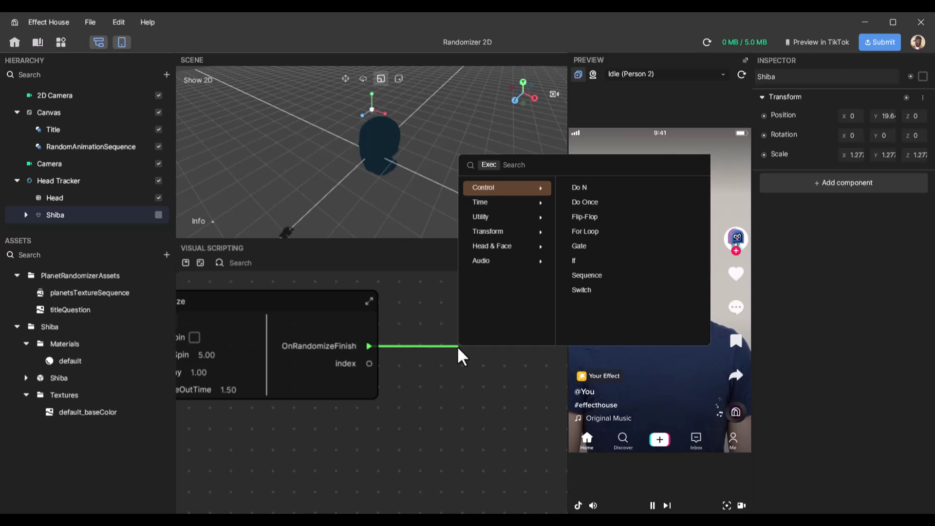
pyautogui.write('set')
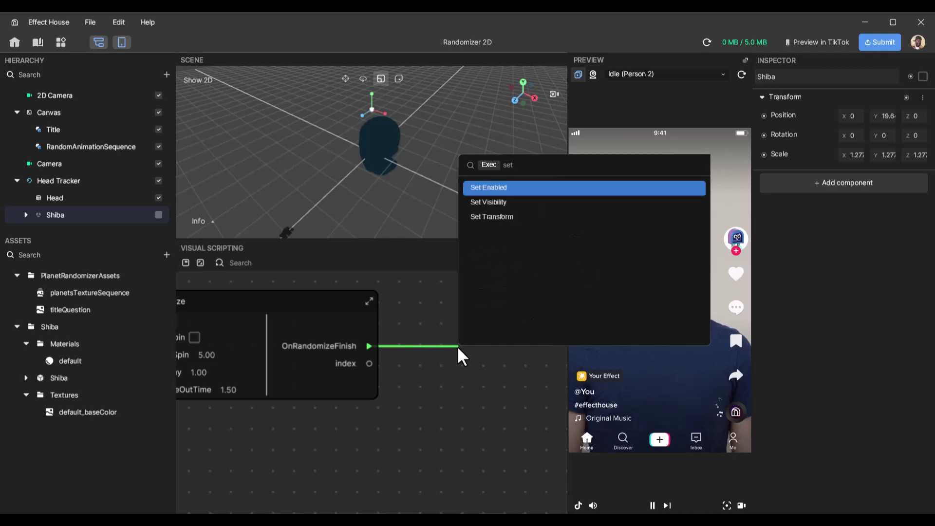
pyautogui.press('Down')
pyautogui.press('Return')
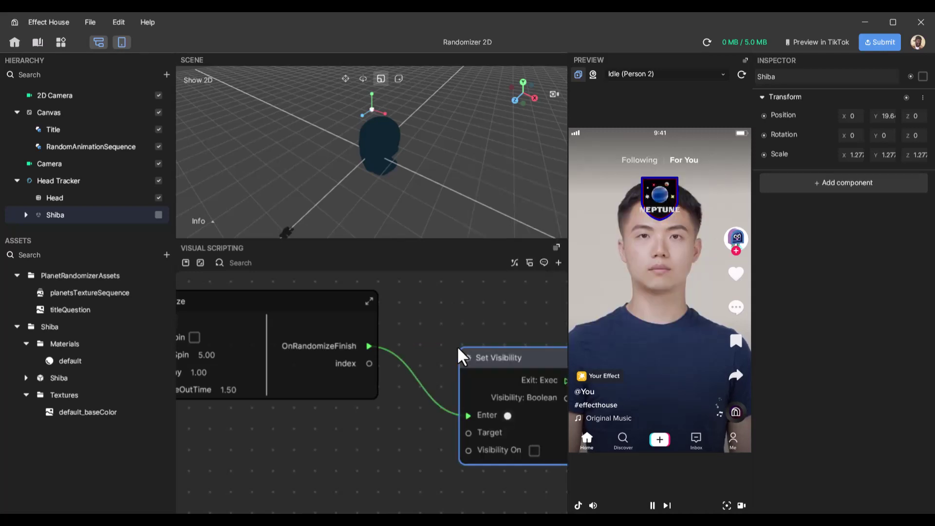
pyautogui.moveTo(537, 357); pyautogui.dragTo(495, 392)
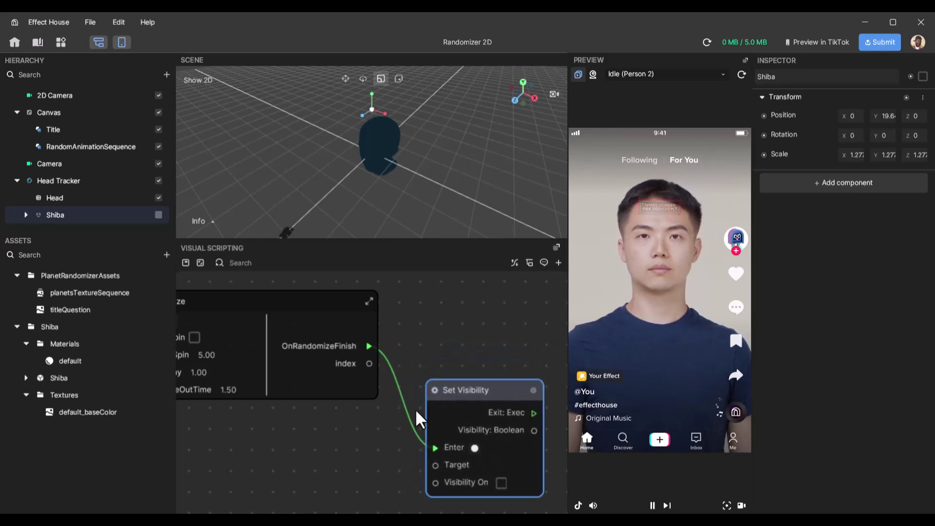
pyautogui.scroll(-3, 244, 403)
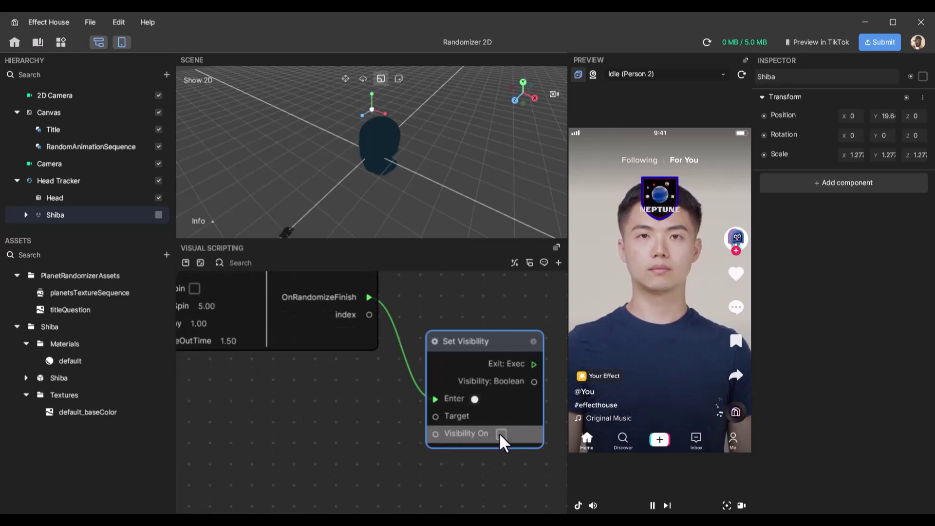
# Enable Visibility On in the Set Visibility node and connect a new Shiba scene object node to its Target input.
pyautogui.click(501, 434)
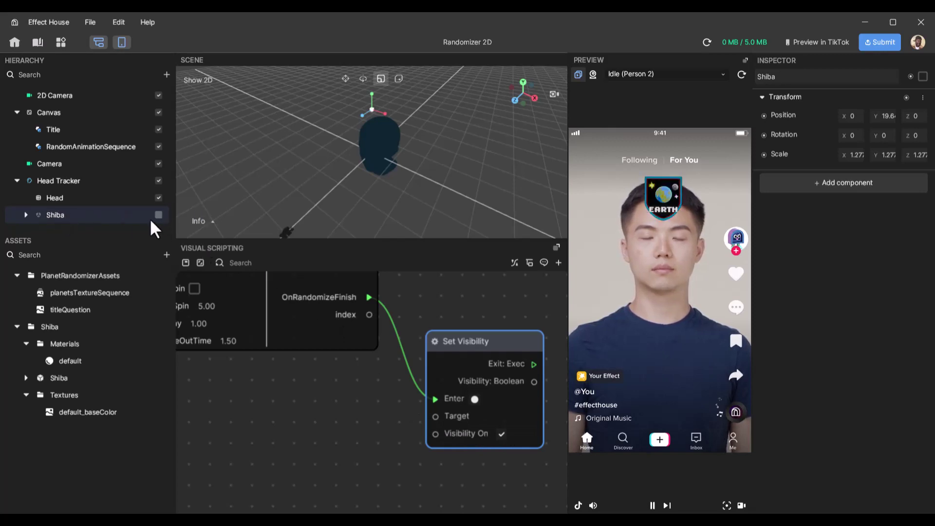
pyautogui.moveTo(54, 212); pyautogui.dragTo(317, 361)
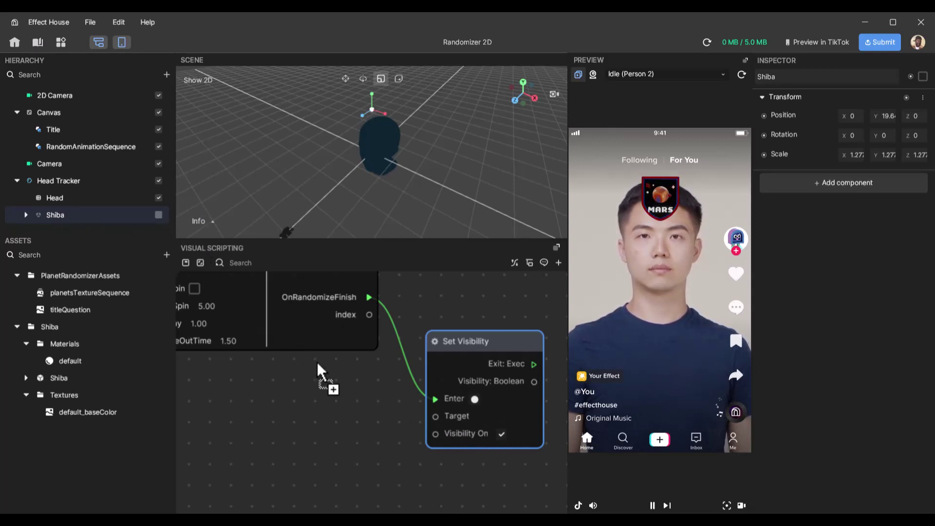
pyautogui.moveTo(343, 402); pyautogui.dragTo(338, 413)
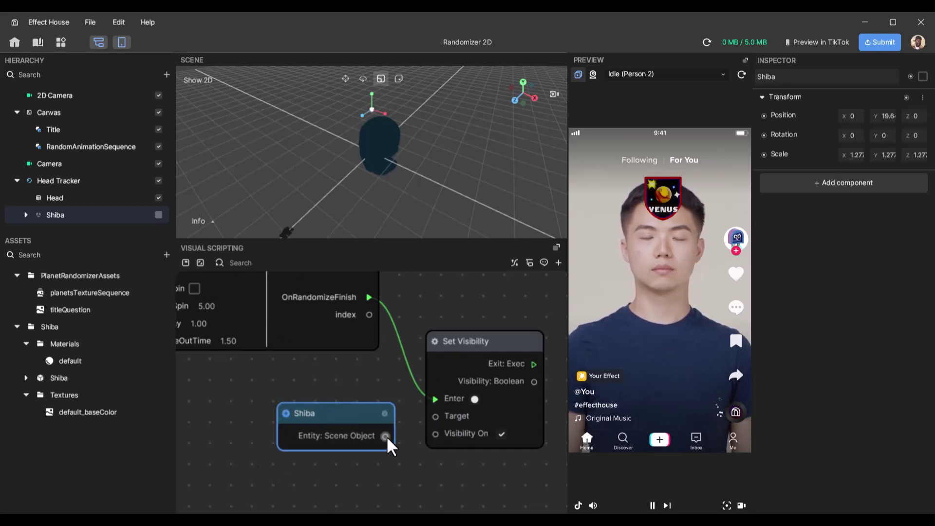
pyautogui.moveTo(386, 436); pyautogui.dragTo(434, 418)
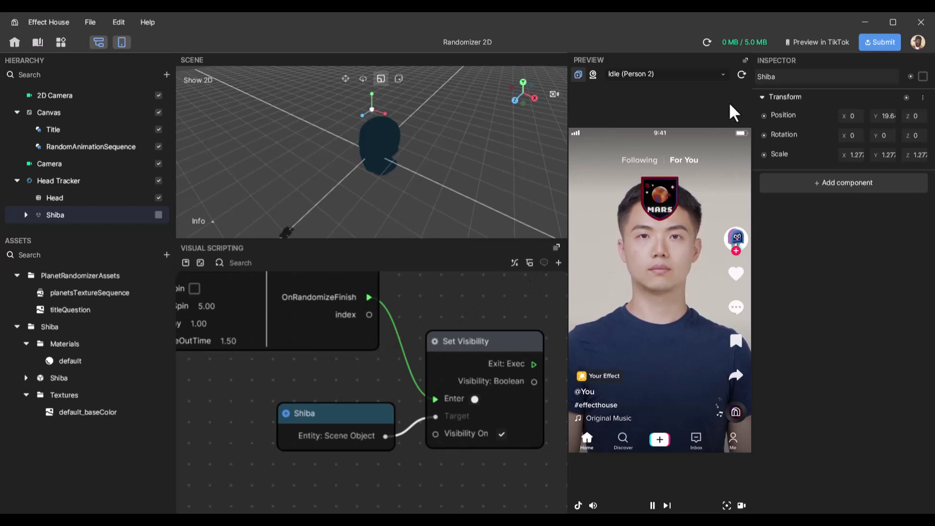
# Restart the preview to test whether the Shiba shows once the randomizer finishes.
pyautogui.click(743, 74)
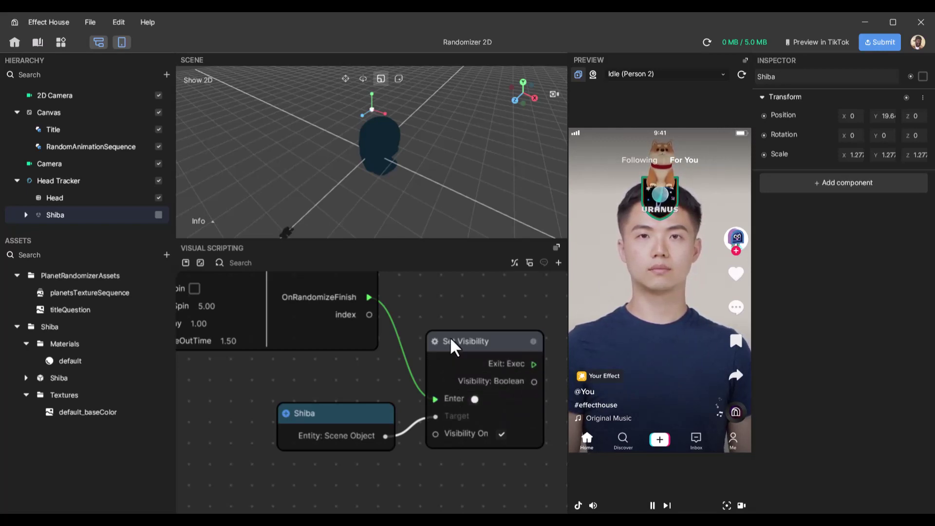
pyautogui.moveTo(369, 314); pyautogui.dragTo(418, 304)
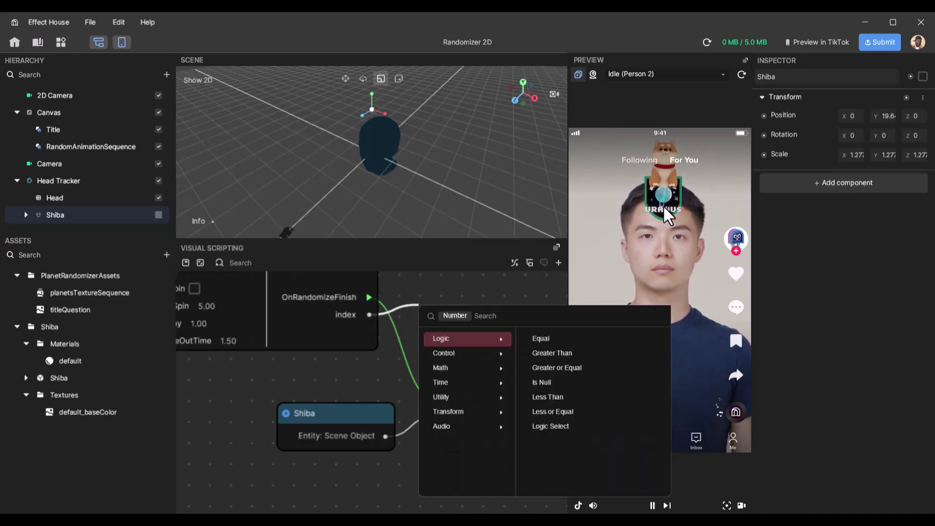
pyautogui.click(525, 285)
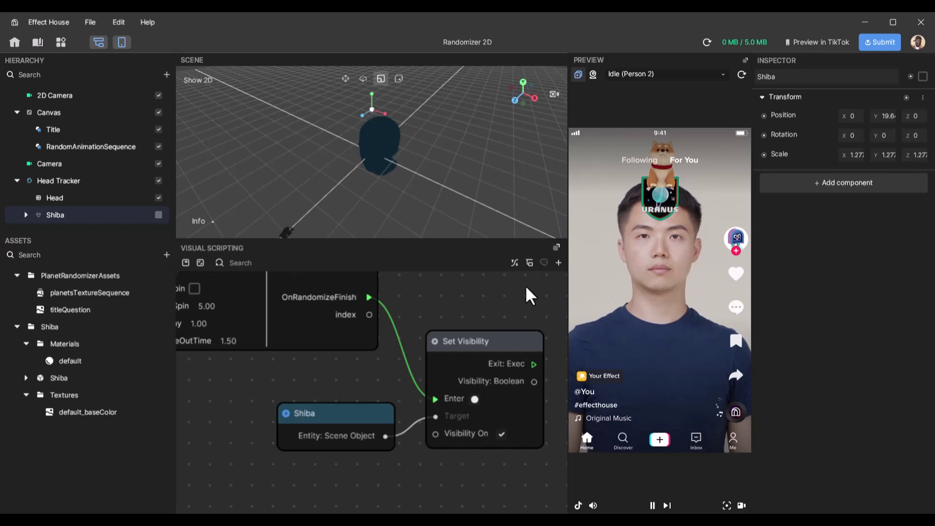
pyautogui.click(742, 75)
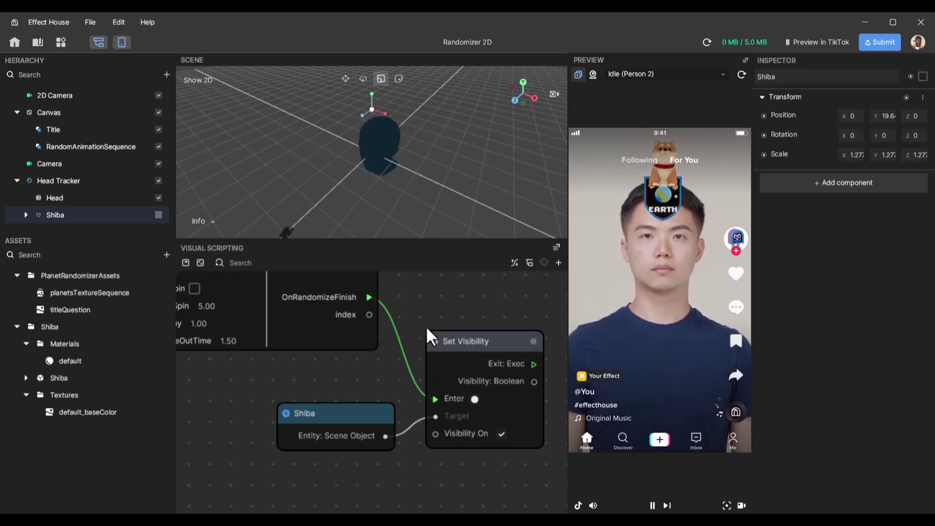
# Add a Peek: Number node fed by the Randomize node's index output and place it above the Set Visibility node.
pyautogui.moveTo(369, 315); pyautogui.dragTo(445, 300)
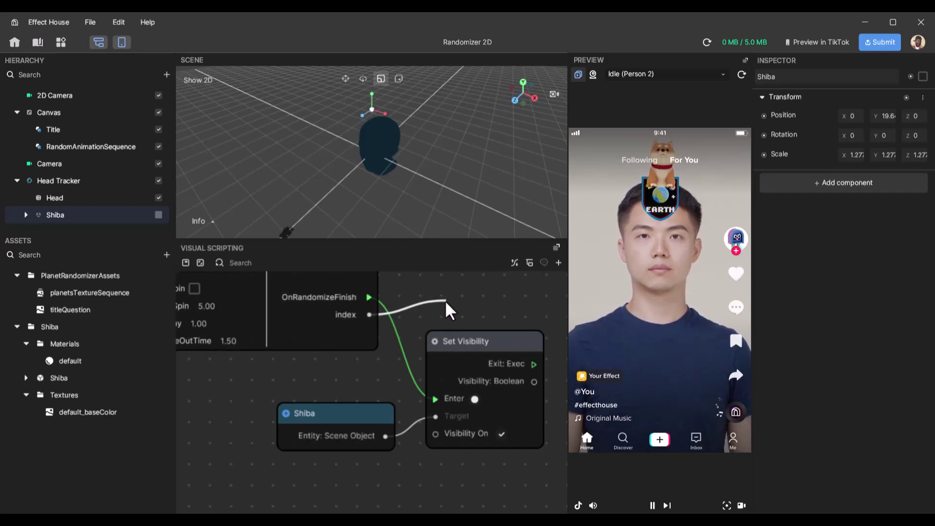
pyautogui.write('pass')
pyautogui.press('Return')
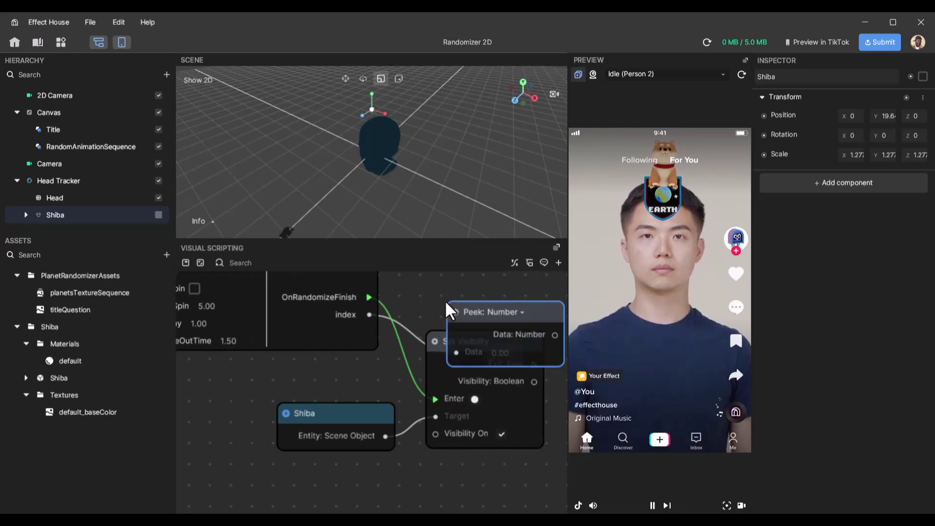
pyautogui.moveTo(533, 302); pyautogui.dragTo(516, 259)
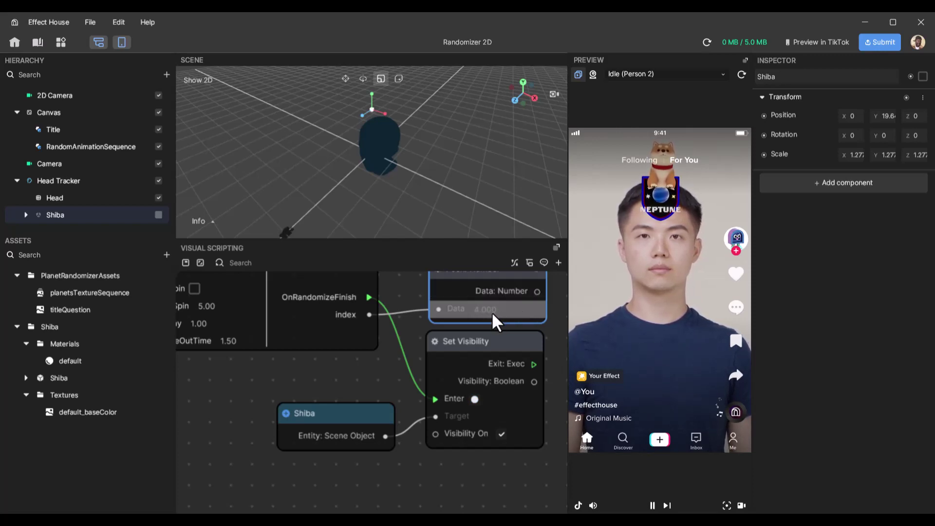
# Detach the visual scripting graph into its own maximized window and frame all of its nodes.
pyautogui.scroll(-3, 484, 369)
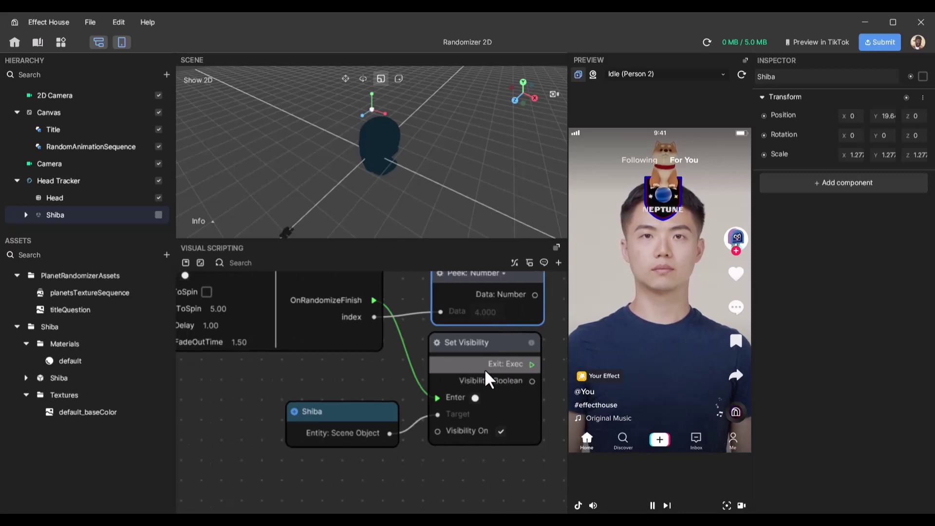
pyautogui.scroll(-3, 486, 372)
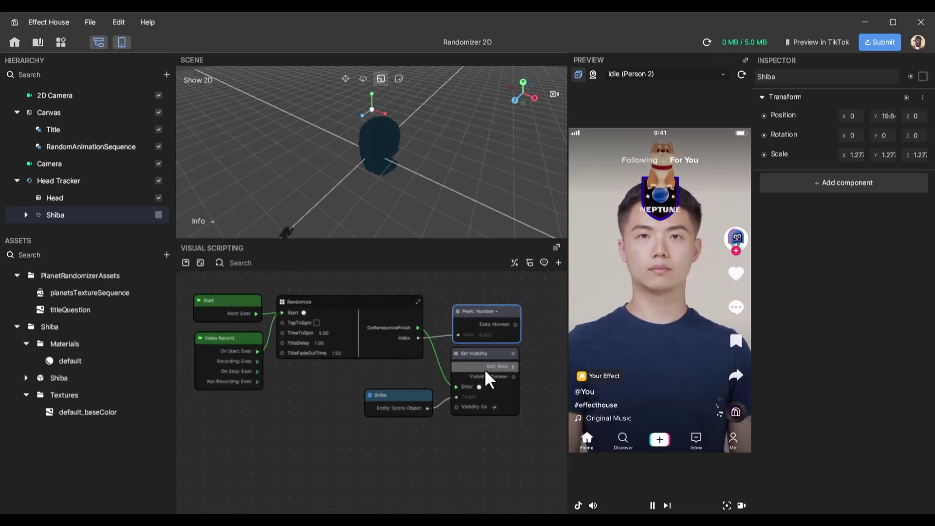
pyautogui.hscroll(2, 484, 369)
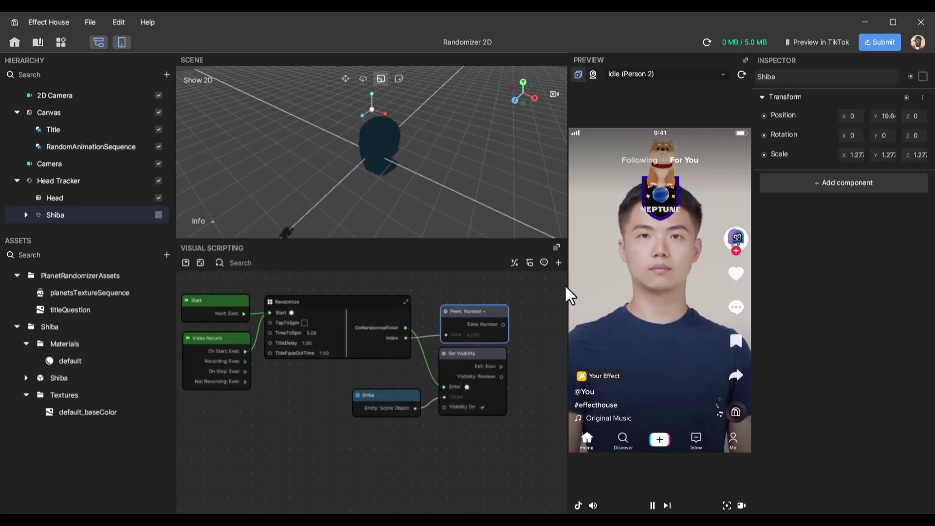
pyautogui.click(556, 247)
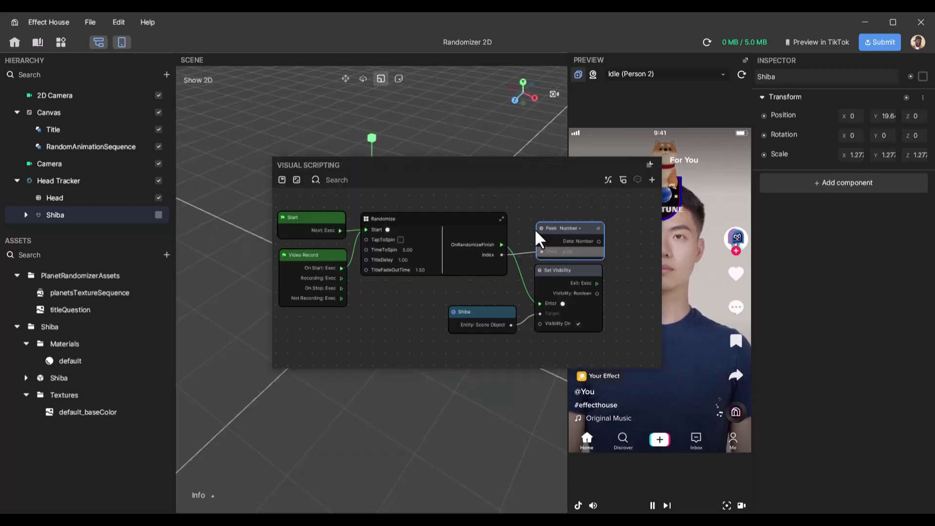
pyautogui.doubleClick(492, 163)
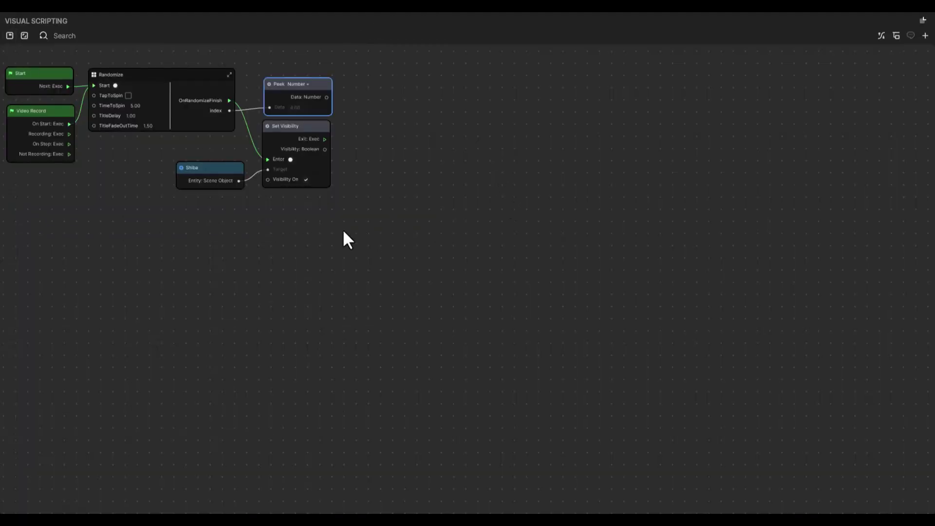
pyautogui.click(27, 35)
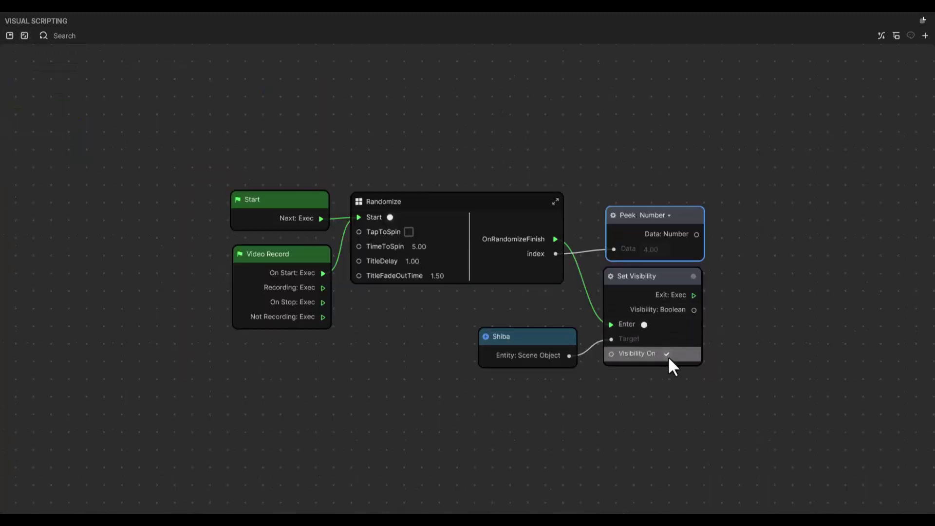
pyautogui.scroll(2, 668, 356)
pyautogui.hscroll(4, 667, 356)
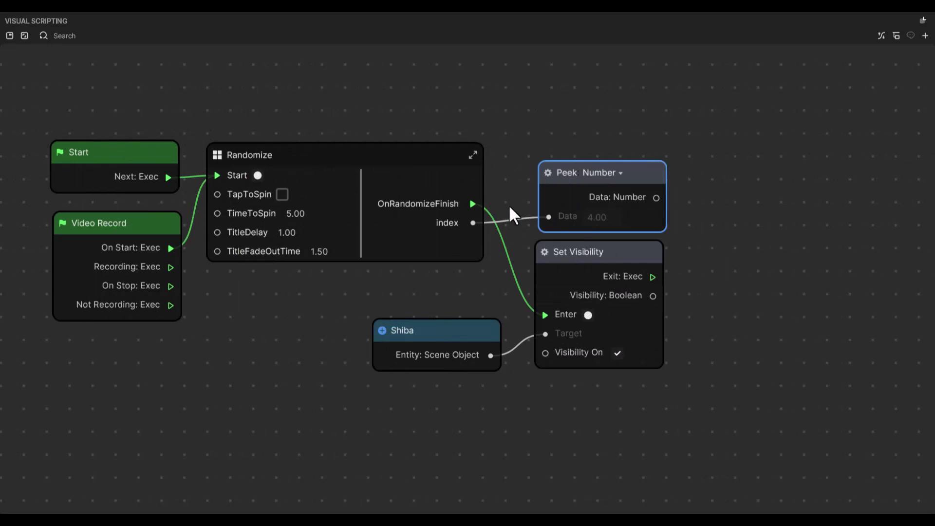
# Move the Peek: Number, Set Visibility and Shiba nodes together up and away from the Randomize node.
pyautogui.moveTo(697, 393); pyautogui.dragTo(534, 182)
pyautogui.keyDown('shift'); pyautogui.click(481, 323); pyautogui.keyUp('shift')
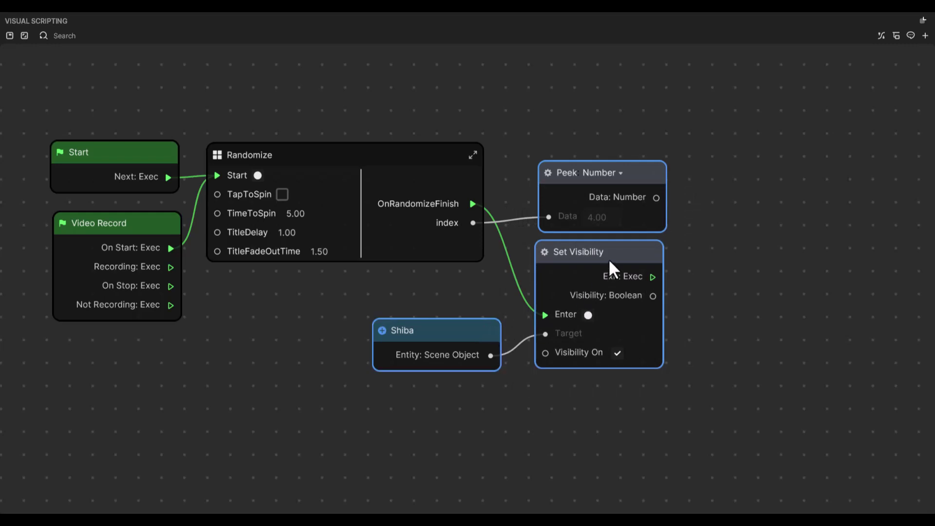
pyautogui.moveTo(610, 263); pyautogui.dragTo(813, 64)
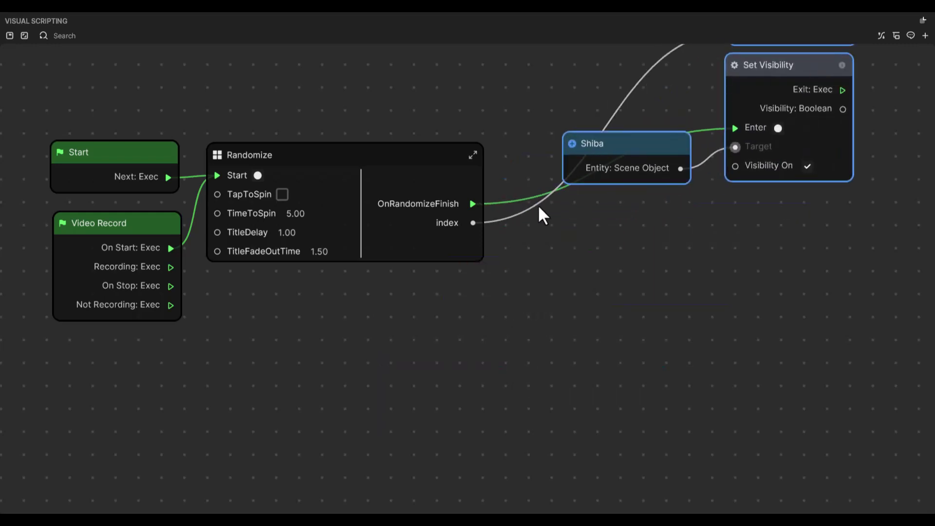
# Insert a Switch node between OnRandomizeFinish and Set Visibility, wire the Randomize index to its Index input, and place it below the Shiba node.
pyautogui.moveTo(473, 204); pyautogui.dragTo(563, 265)
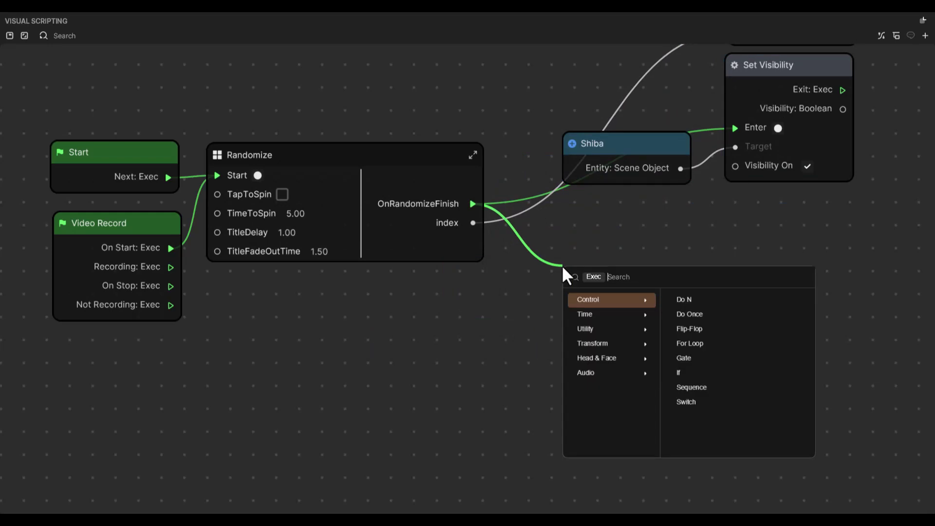
pyautogui.write('swi')
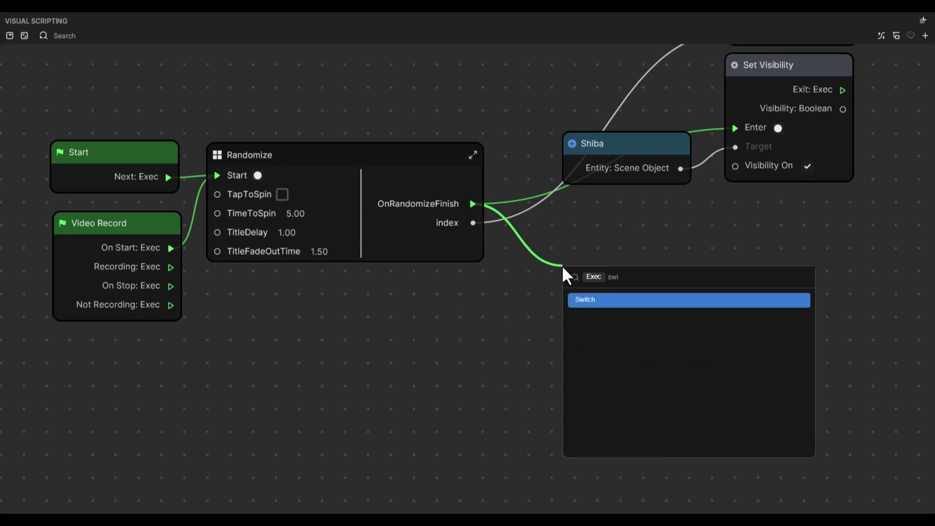
pyautogui.press('Return')
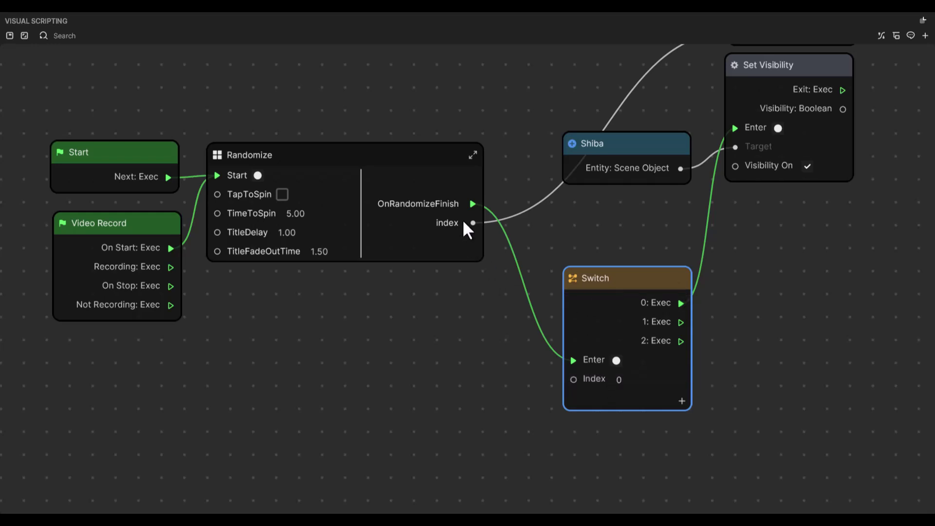
pyautogui.moveTo(472, 223); pyautogui.dragTo(574, 378)
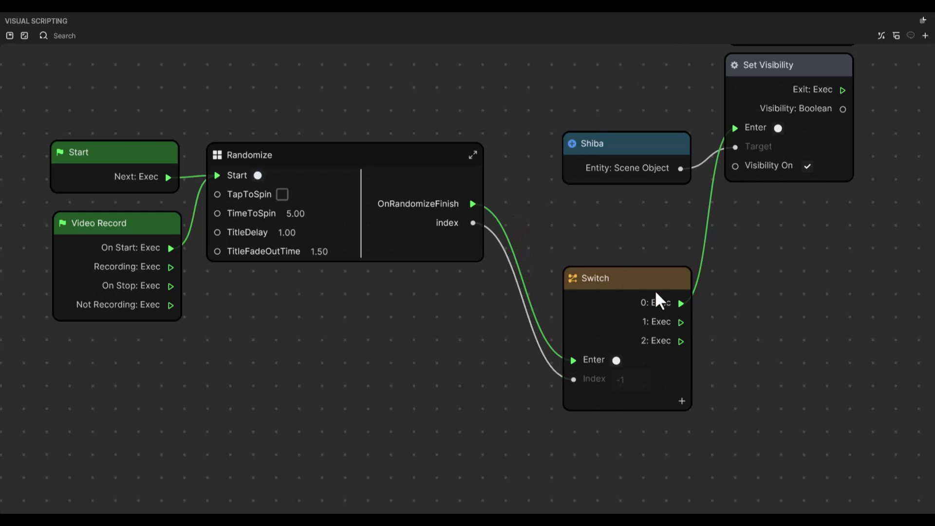
pyautogui.moveTo(636, 280); pyautogui.dragTo(632, 251)
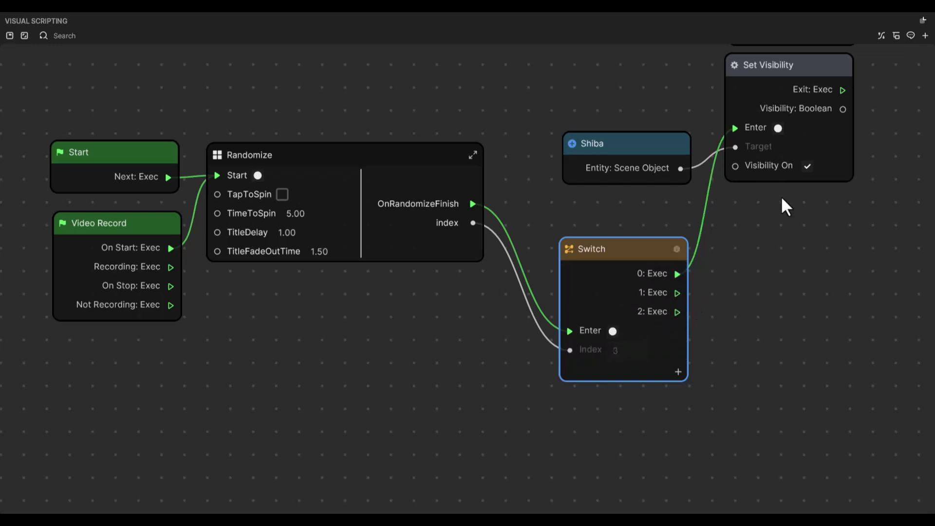
# Check how many frames the planetsTextureSequence asset contains, and return to the maximized graph.
pyautogui.click(922, 20)
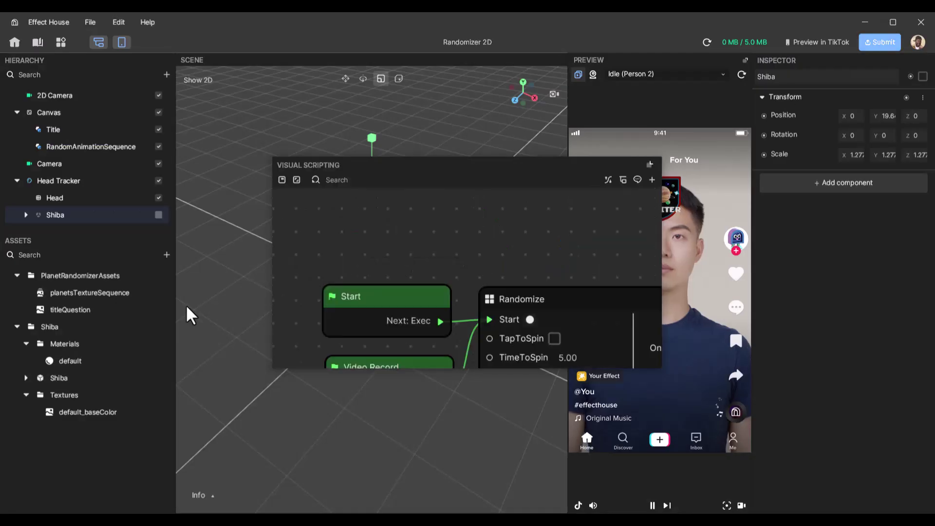
pyautogui.click(89, 292)
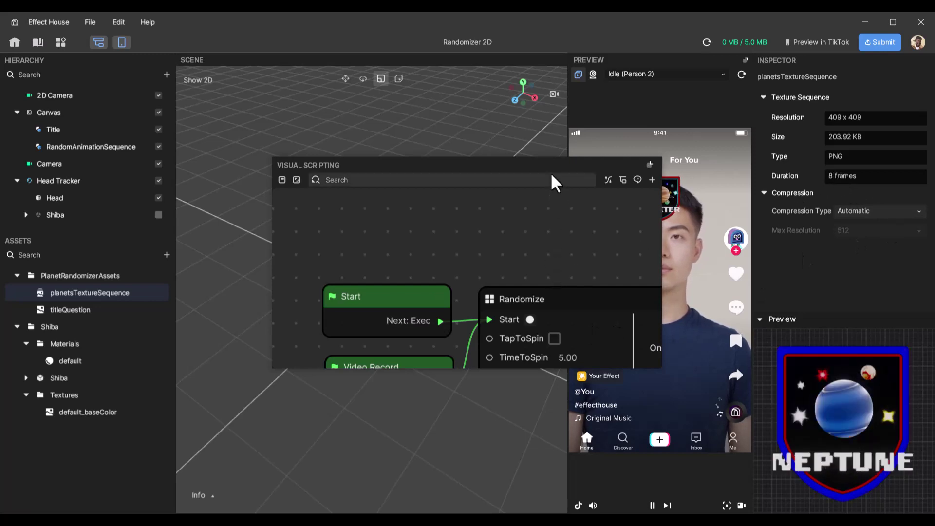
pyautogui.doubleClick(528, 168)
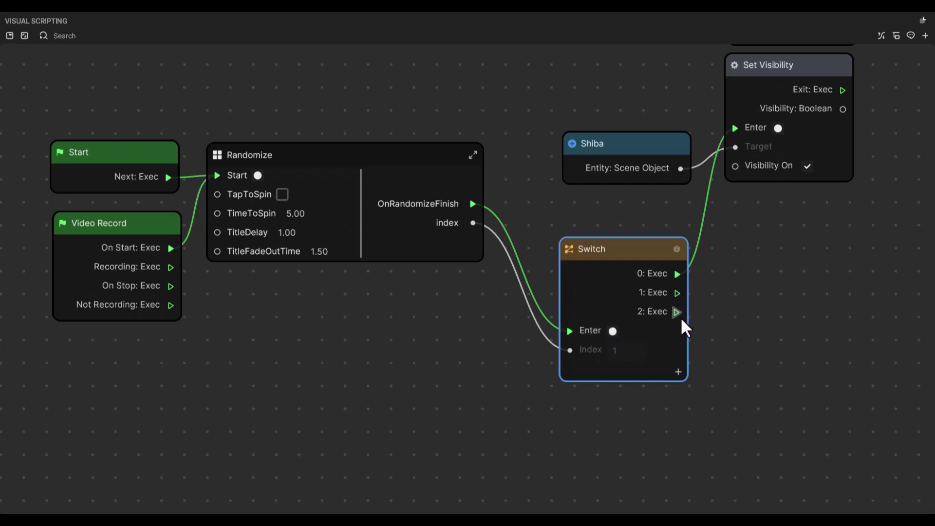
# Add five more outputs to the Switch node so they run from 0 to 7.
pyautogui.click(678, 372)
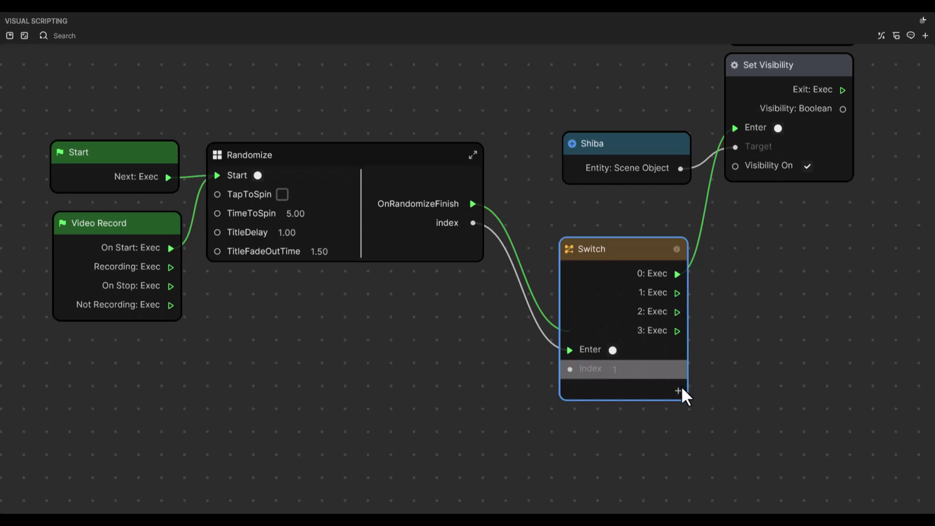
pyautogui.click(679, 390)
pyautogui.click(678, 412)
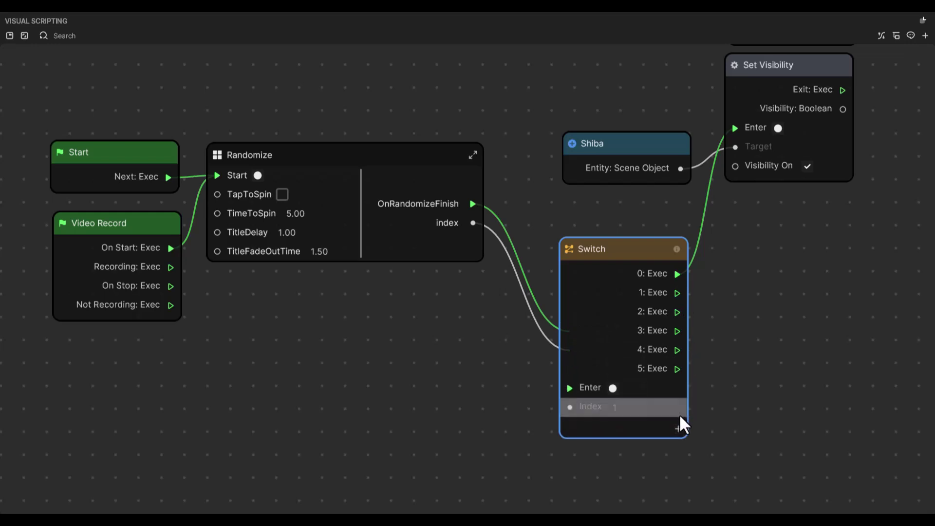
pyautogui.click(679, 429)
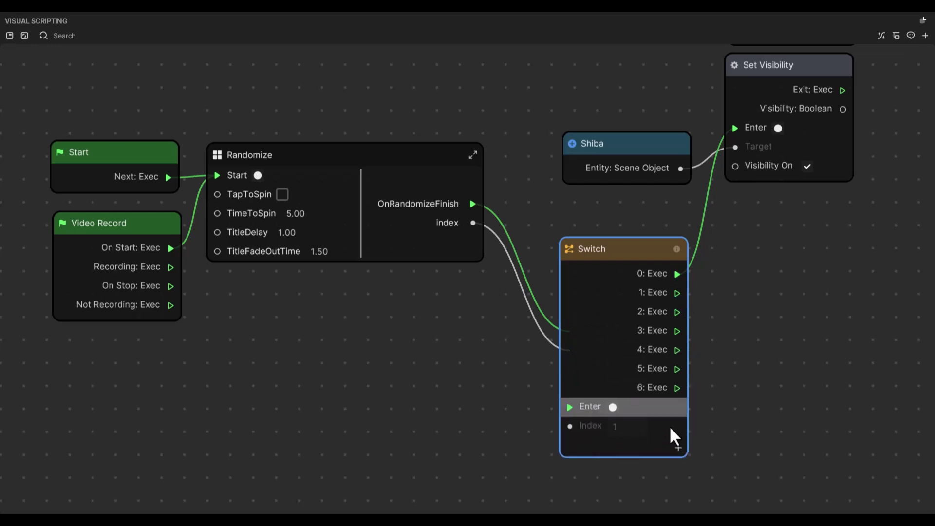
pyautogui.click(679, 448)
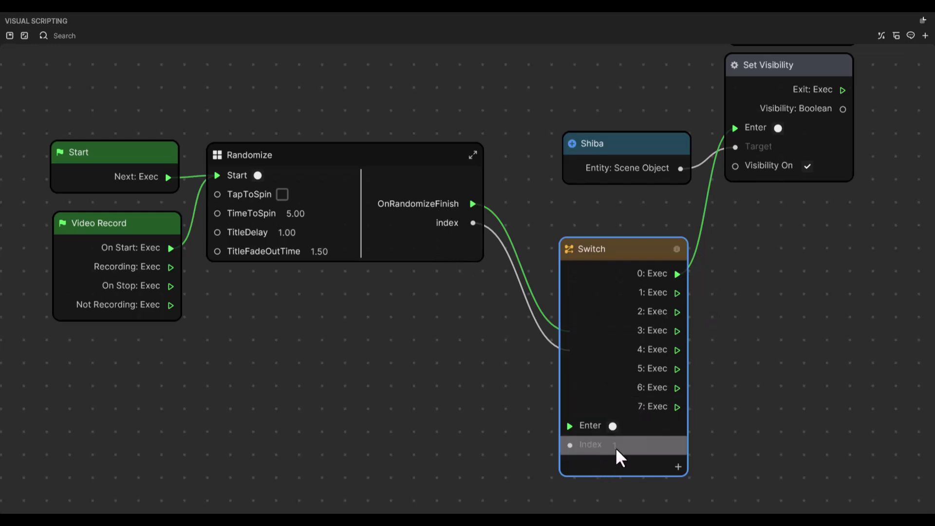
# Move the Shiba and Set Visibility nodes down beside the Switch node's outputs, leaving the Peek: Number node in place.
pyautogui.scroll(-1, 626, 441)
pyautogui.scroll(-1, 629, 425)
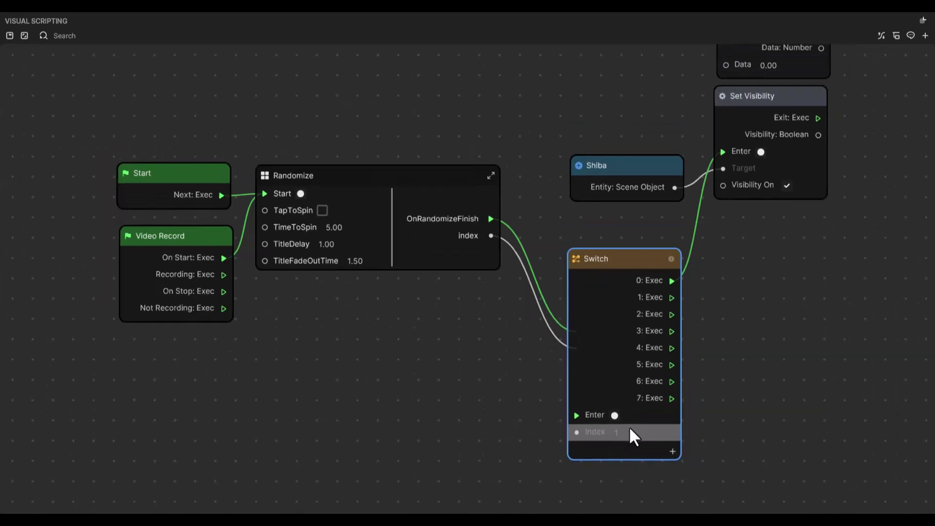
pyautogui.click(24, 36)
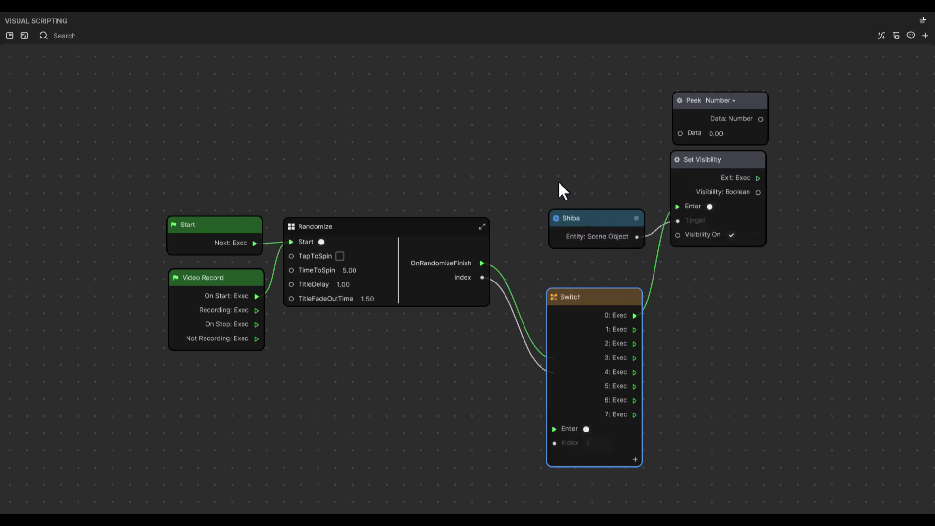
pyautogui.moveTo(560, 188); pyautogui.dragTo(760, 251)
pyautogui.moveTo(752, 167); pyautogui.dragTo(894, 265)
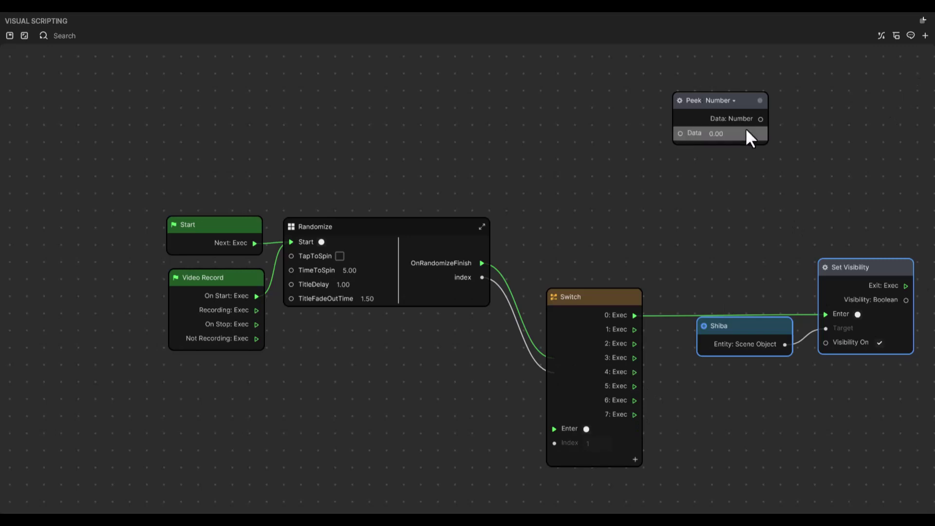
# Restore the maximized Visual Scripting graph to its docked place below the scene and frame all its nodes.
pyautogui.doubleClick(678, 20)
pyautogui.moveTo(533, 161); pyautogui.dragTo(437, 171)
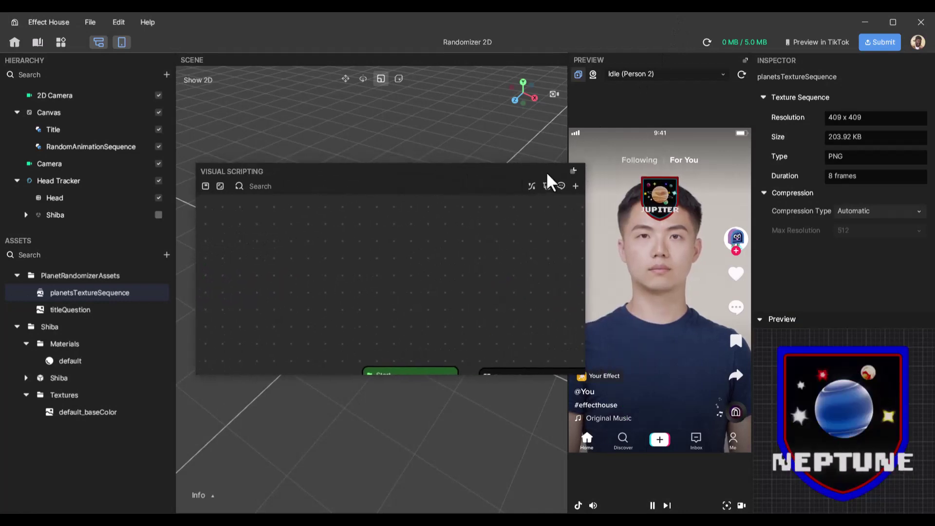
pyautogui.click(574, 170)
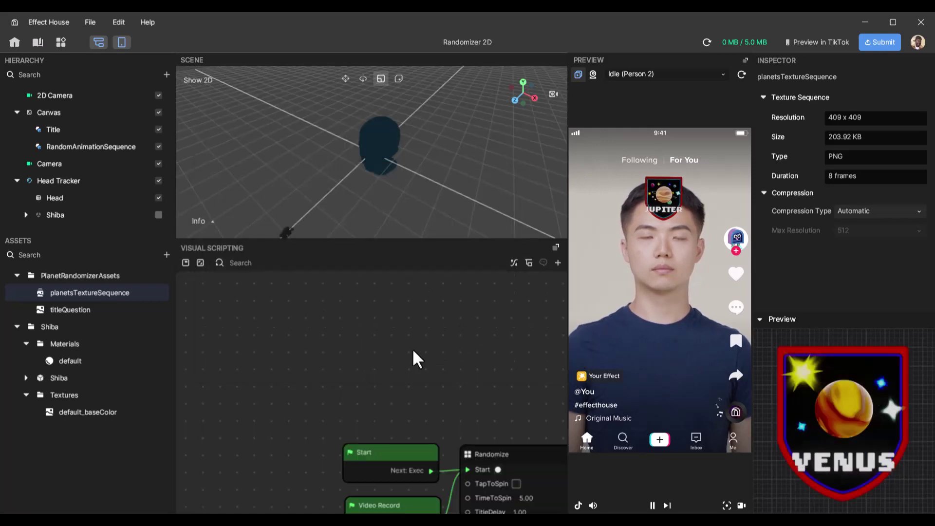
pyautogui.click(200, 263)
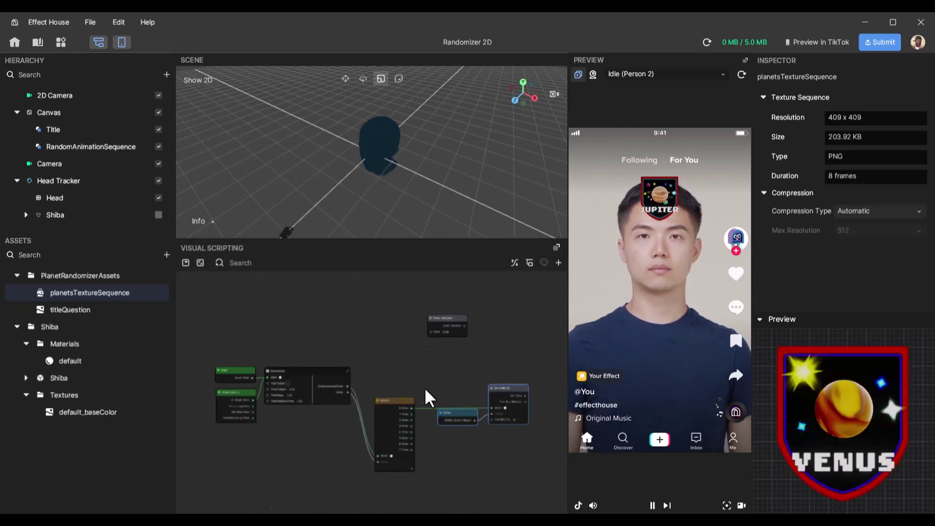
# Disconnect the Randomize index from the Switch node's Index input and set that Index to 5.
pyautogui.scroll(4, 410, 447)
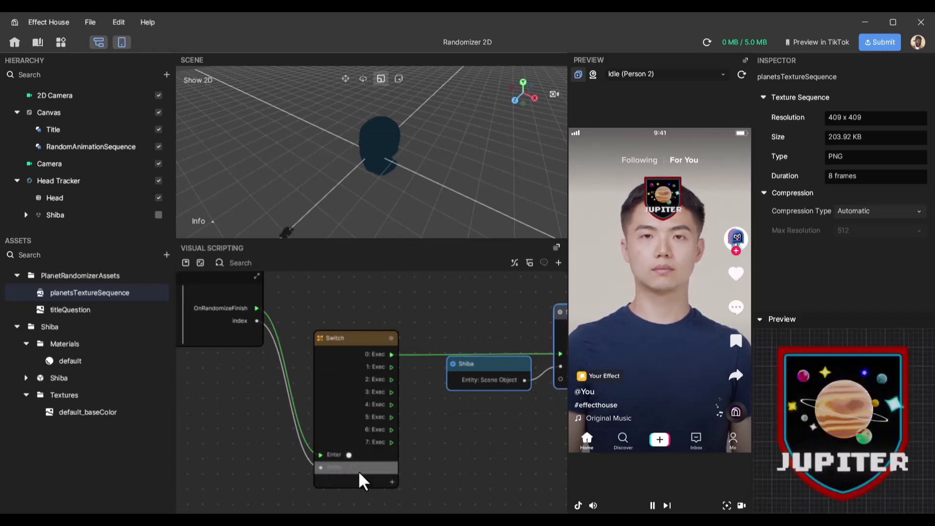
pyautogui.moveTo(321, 467); pyautogui.dragTo(301, 472)
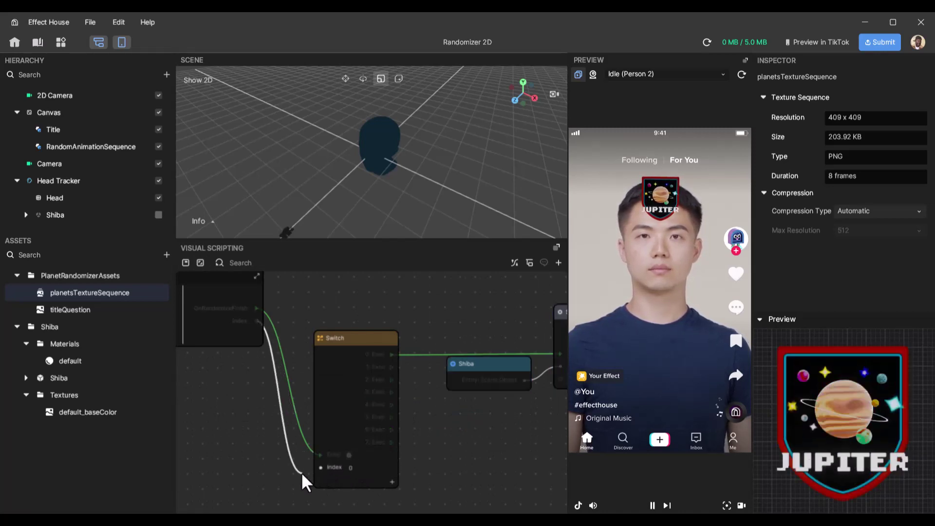
pyautogui.click(291, 496)
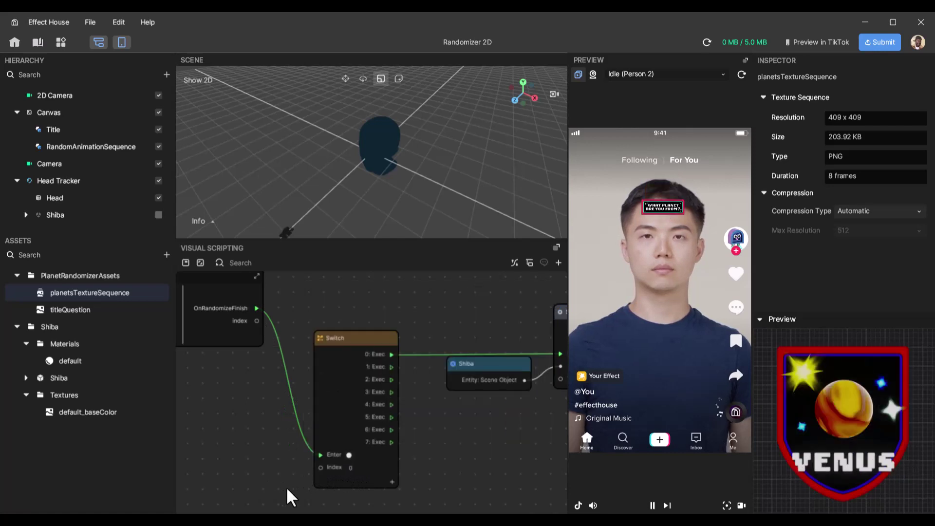
pyautogui.click(350, 468)
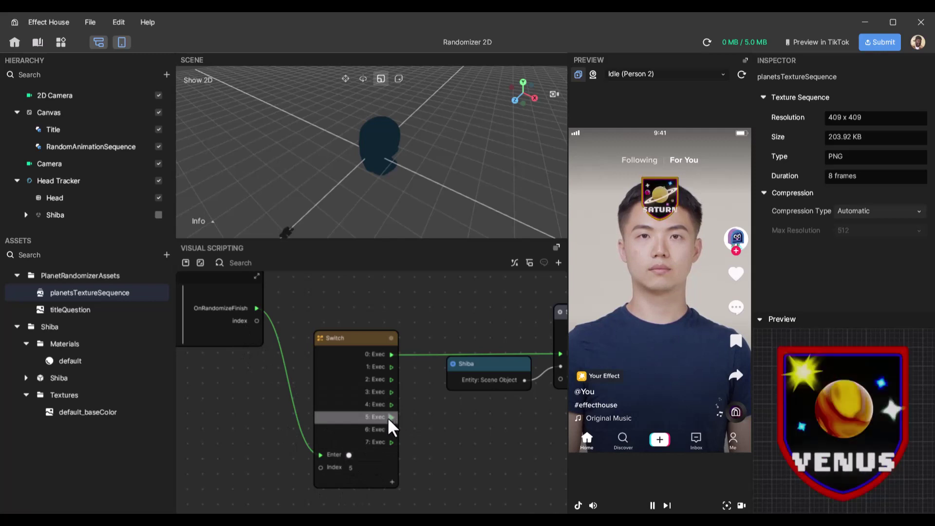
# Connect Switch output 5 to Set Visibility's Enter in place of output 0, and restart the preview to test it.
pyautogui.hscroll(3, 394, 416)
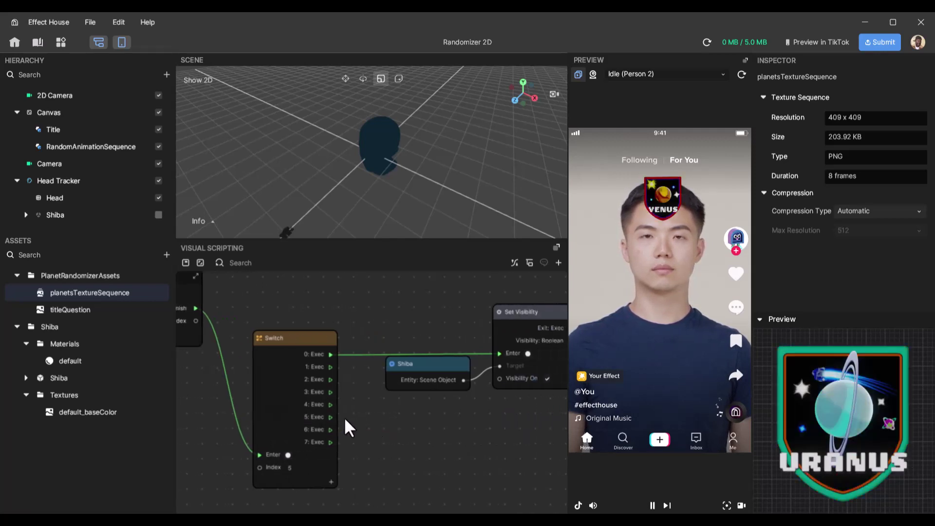
pyautogui.moveTo(331, 417); pyautogui.dragTo(500, 352)
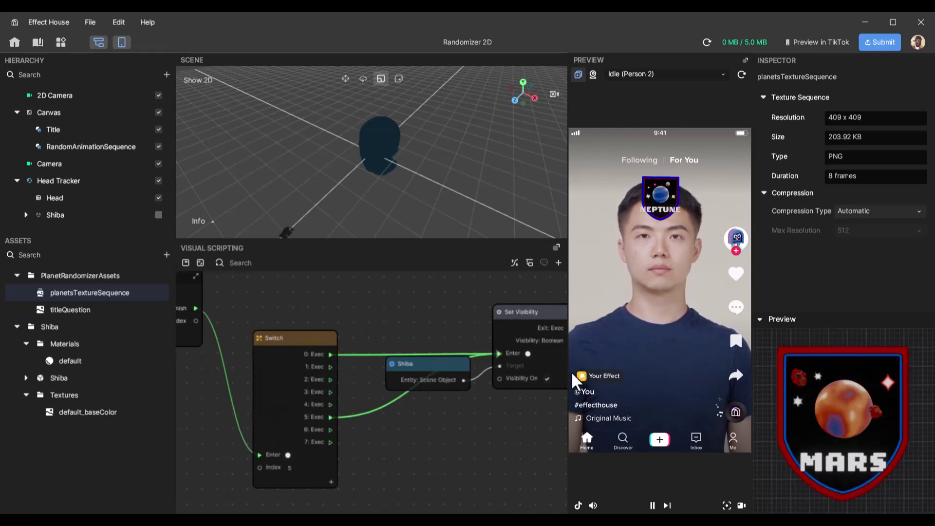
pyautogui.click(367, 355)
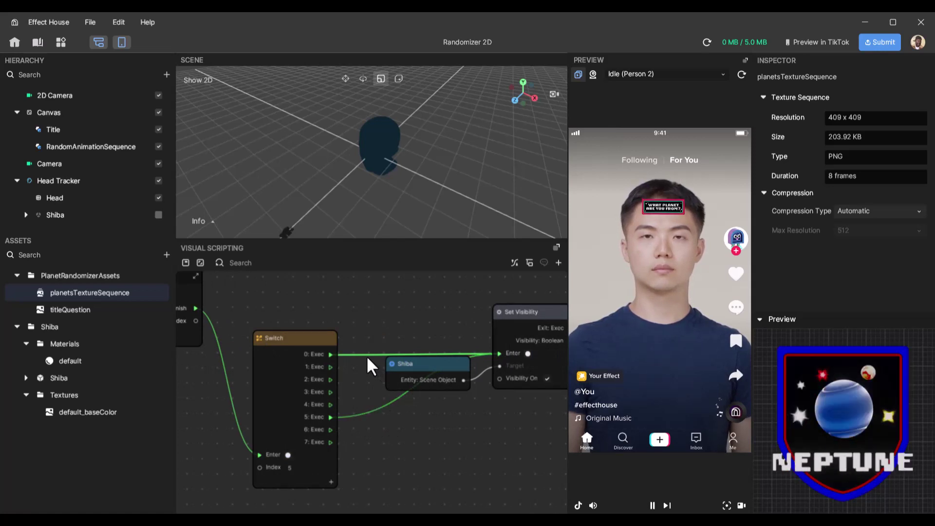
pyautogui.press('Delete')
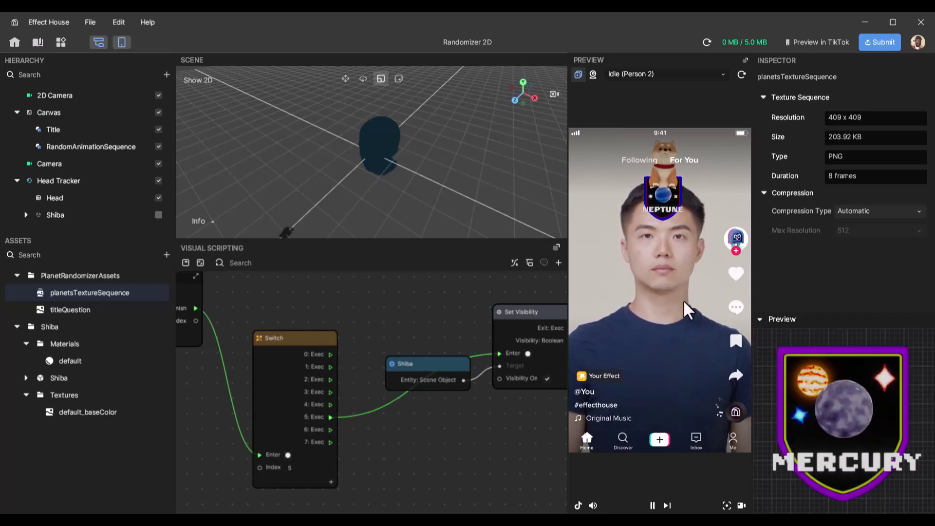
pyautogui.click(740, 76)
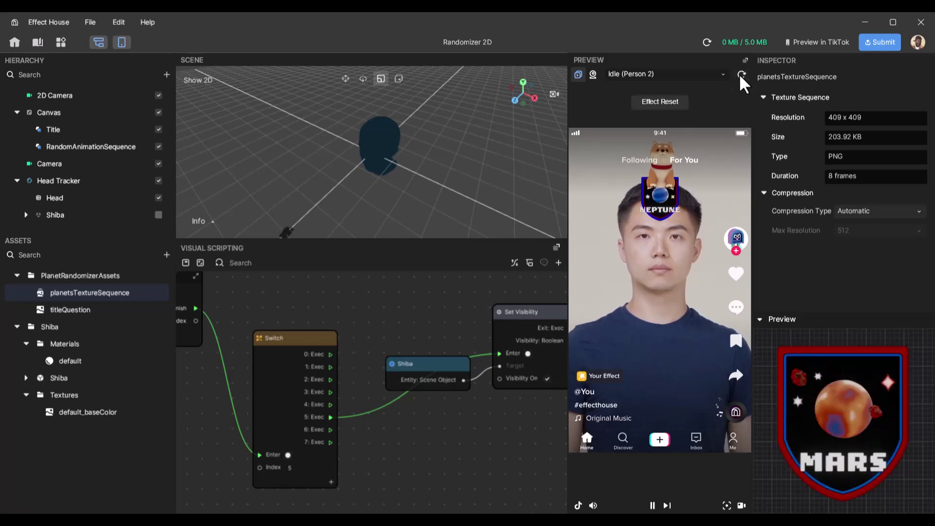
pyautogui.click(84, 440)
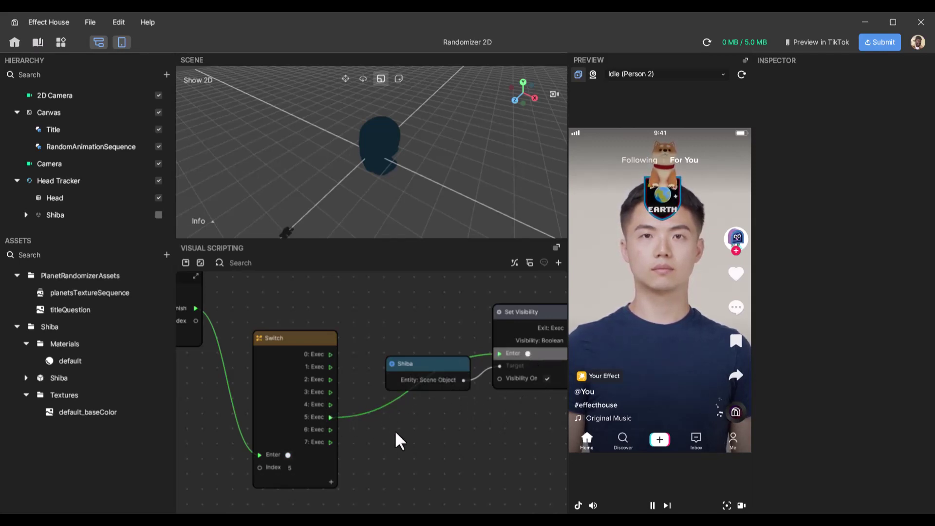
# Replace the output 5 connection with one from Switch output 2 to Set Visibility's Enter, and restart the preview.
pyautogui.click(365, 413)
pyautogui.press('Delete')
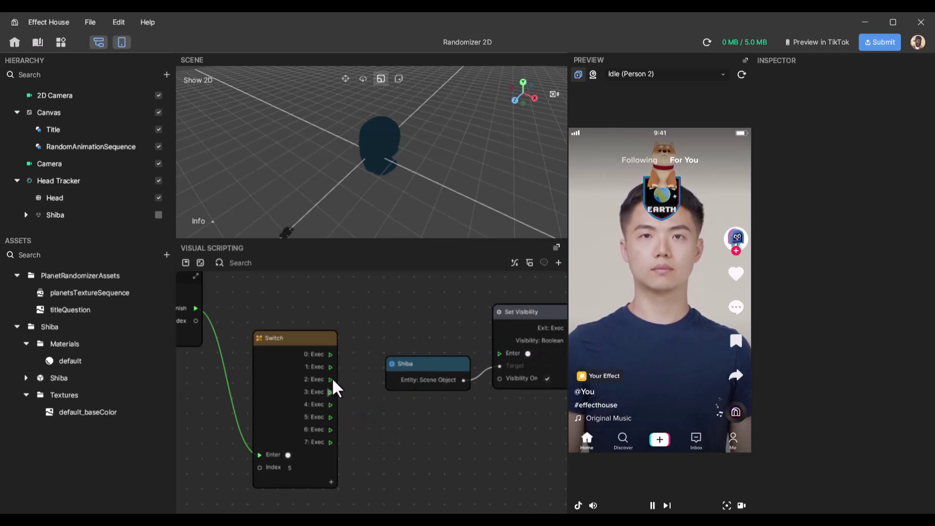
pyautogui.moveTo(331, 380); pyautogui.dragTo(499, 354)
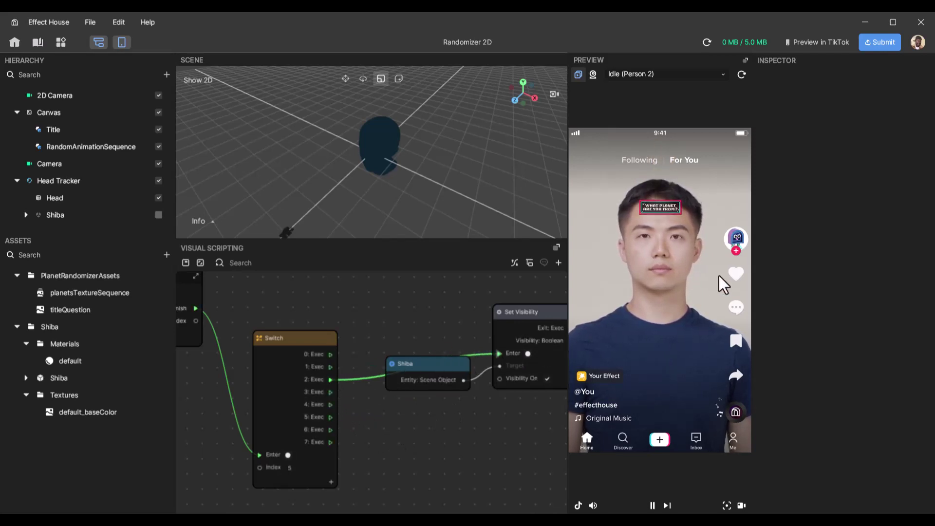
pyautogui.click(742, 74)
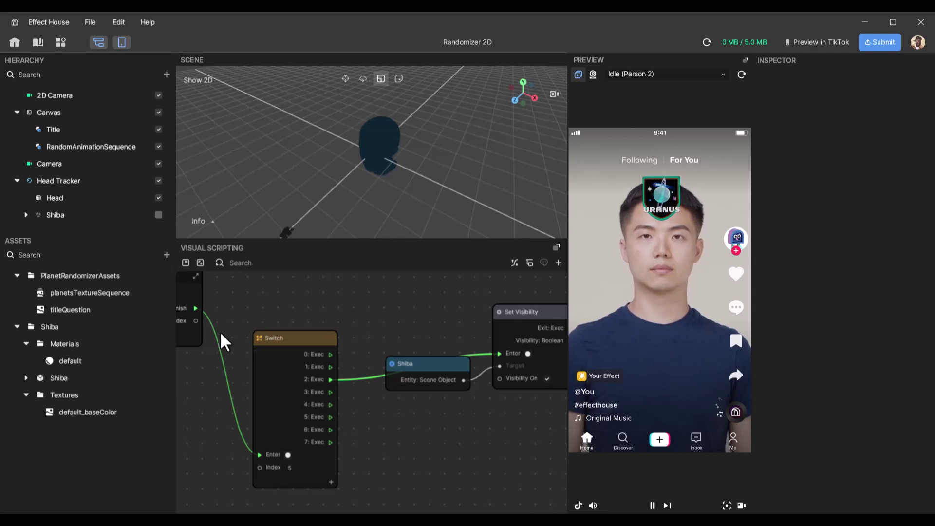
# Reconnect the Randomize index output to the Switch node's Index input, and restart the preview to check the index it receives.
pyautogui.moveTo(196, 320); pyautogui.dragTo(260, 467)
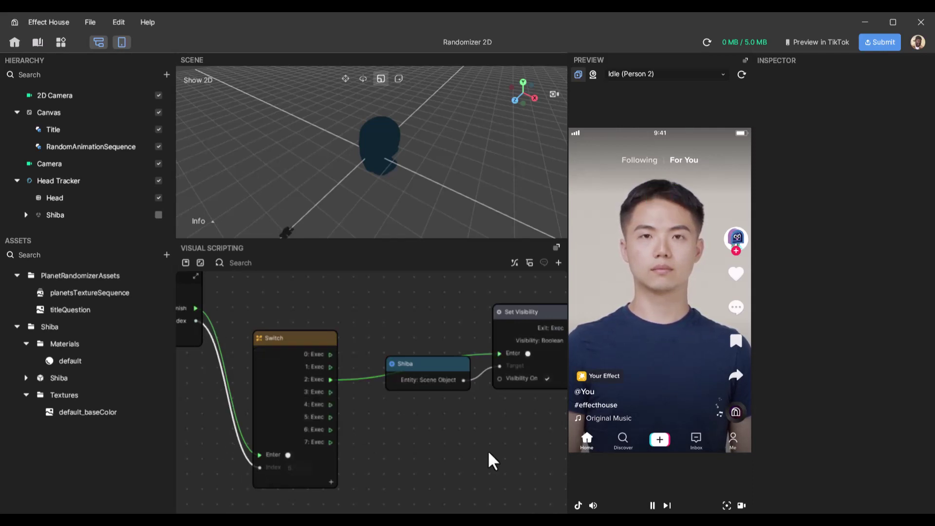
pyautogui.click(741, 75)
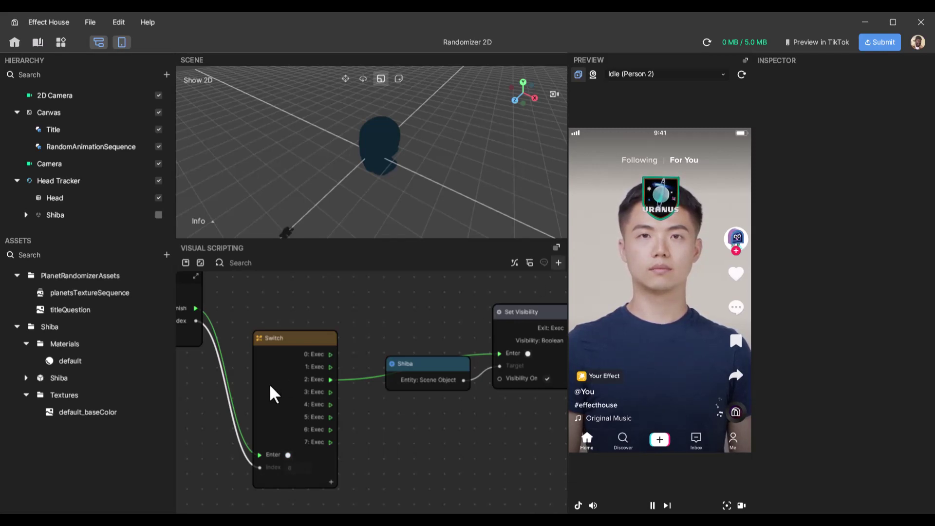
pyautogui.scroll(3, 300, 454)
pyautogui.scroll(-2, 305, 454)
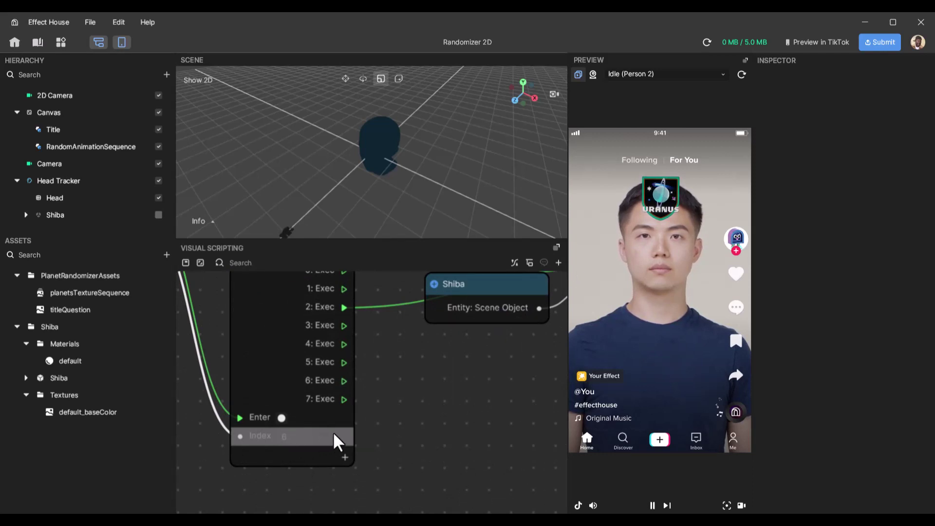
pyautogui.scroll(-5, 398, 398)
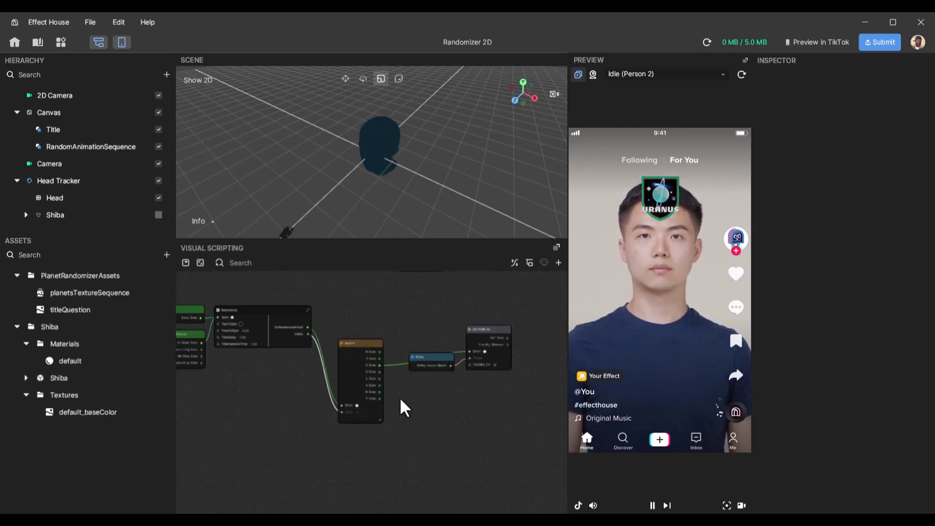
pyautogui.hscroll(-3, 401, 400)
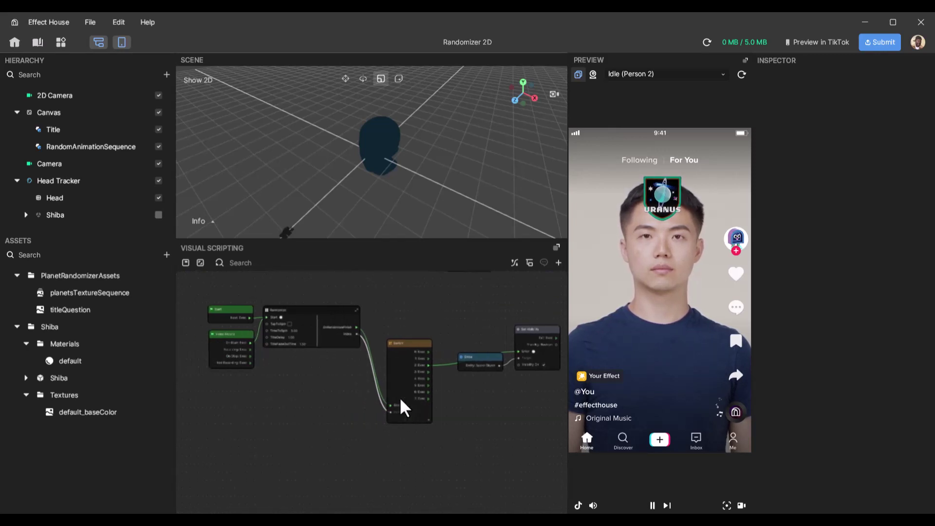